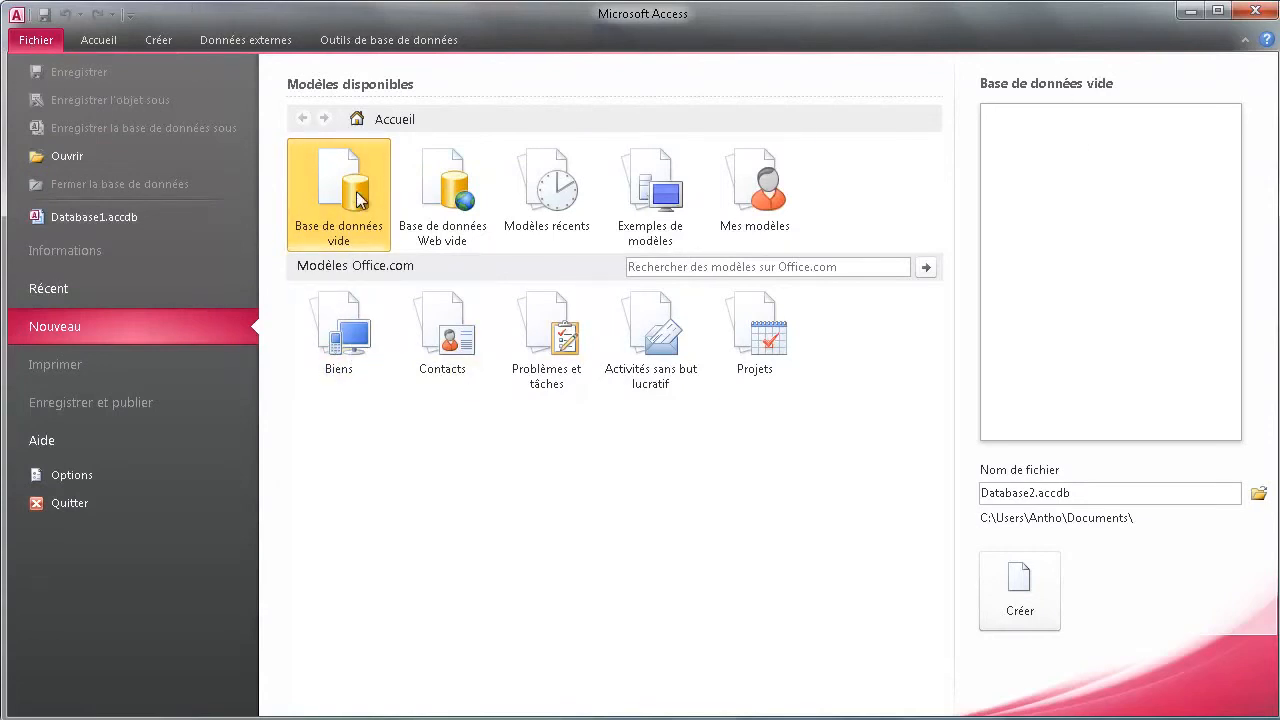
left_click(97, 40)
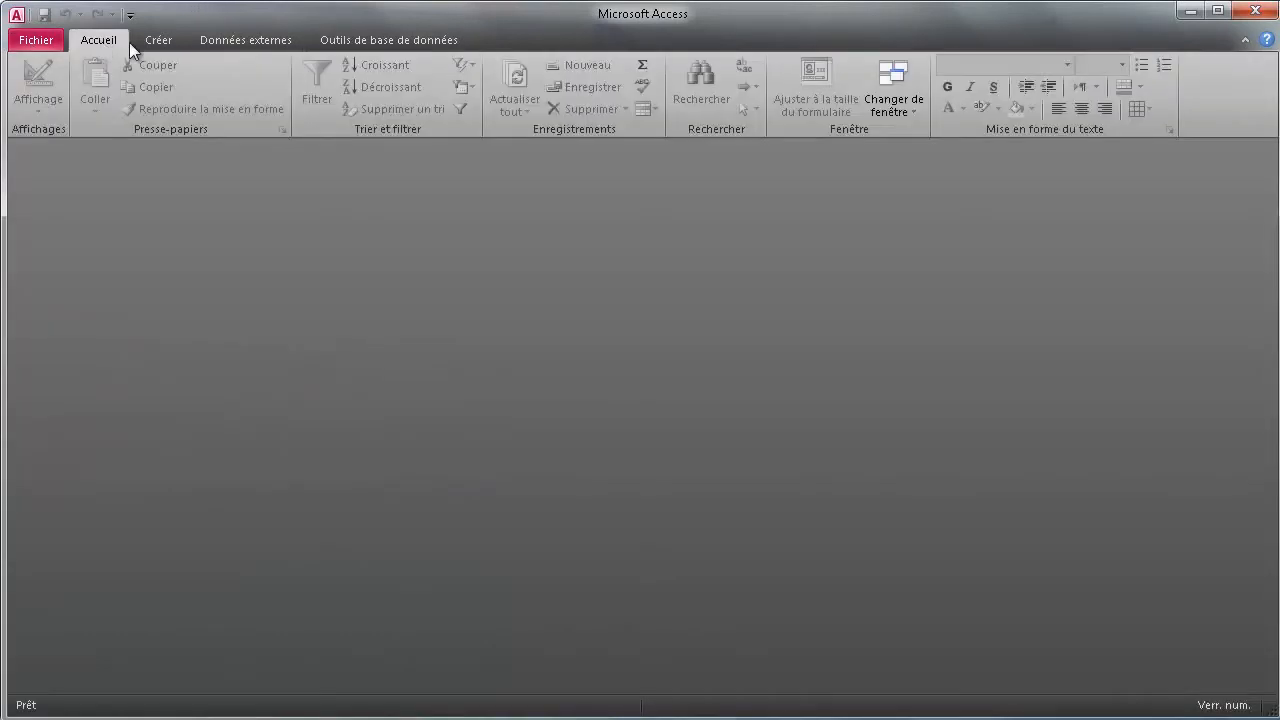
left_click(240, 40)
left_click(160, 40)
left_click(45, 35)
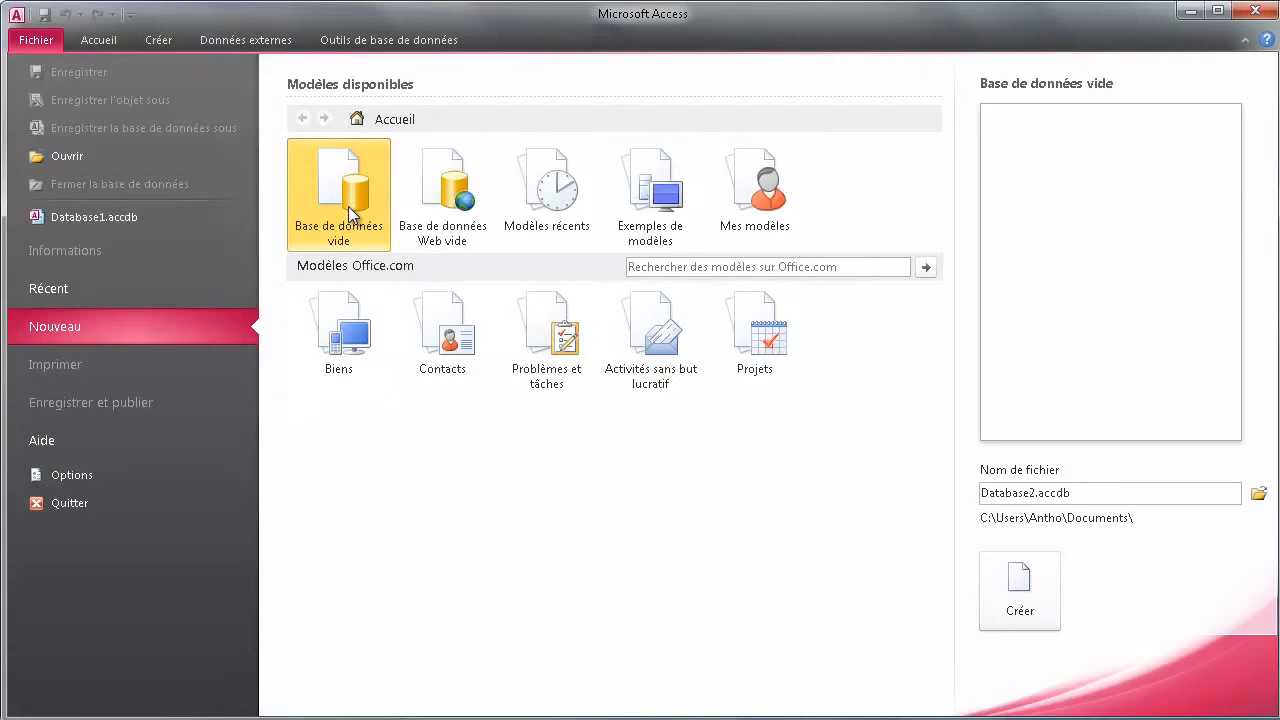
Step: Set the file name of the new blank database to tuto1.accdb
left_click(1087, 487)
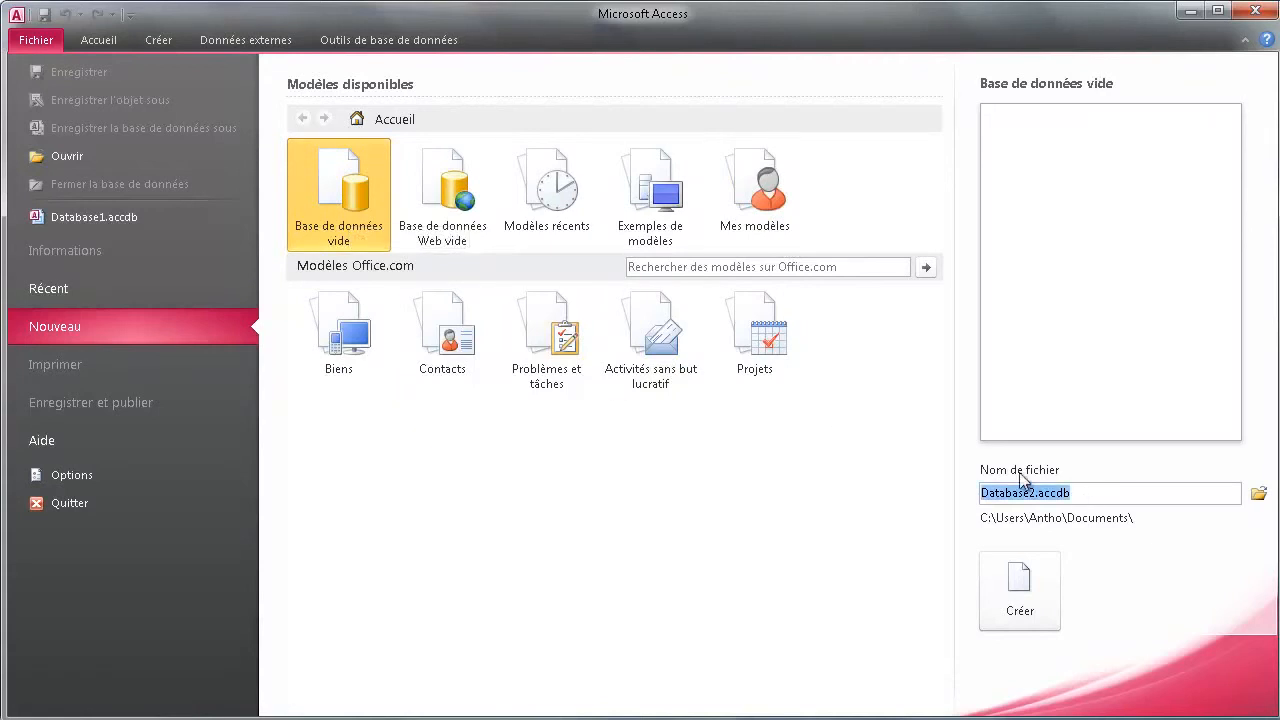
double_click(1034, 487)
type("tuto1")
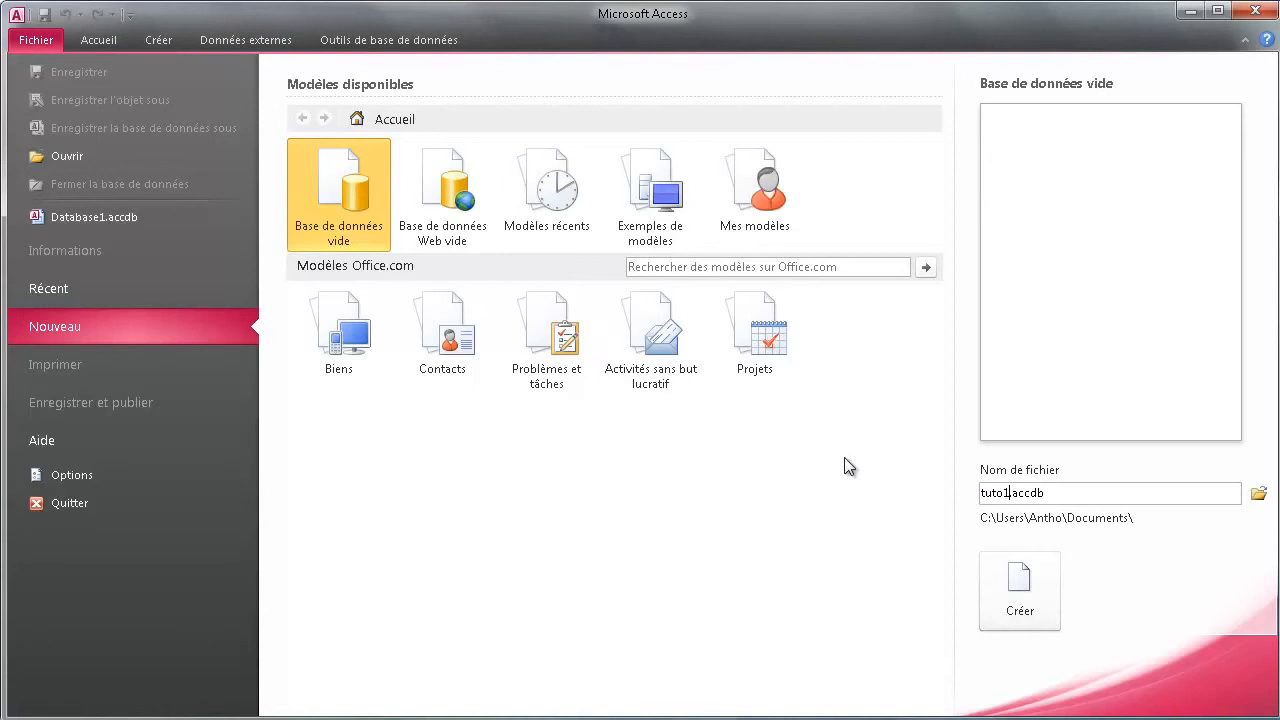
Step: Create a blank database from the Base de données vide template, and save its first table as Table1 in Design view
double_click(333, 184)
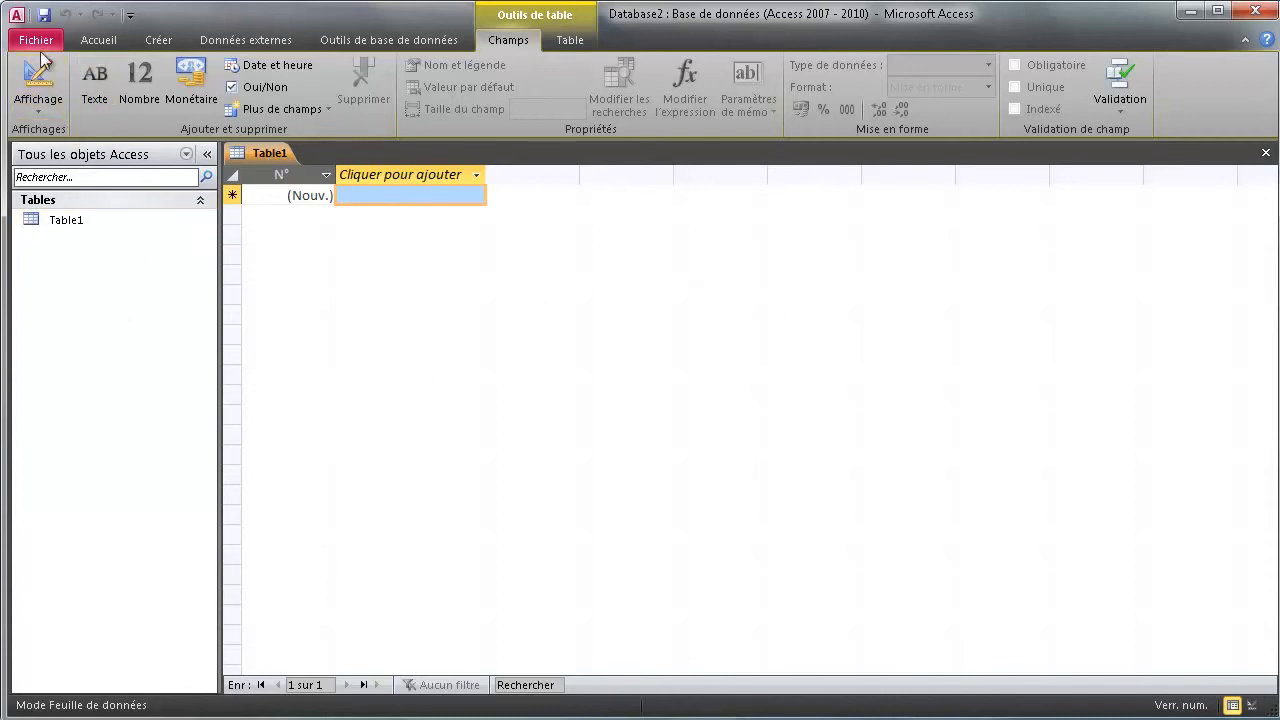
left_click(40, 88)
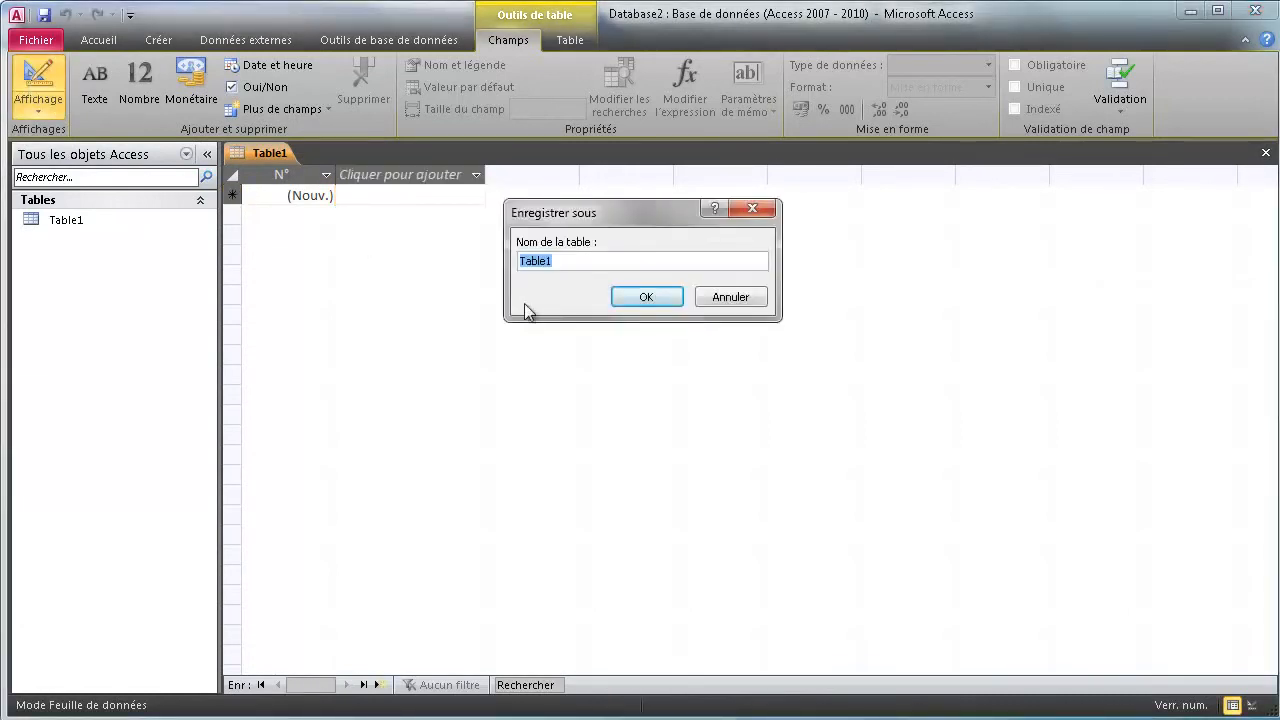
left_click(650, 297)
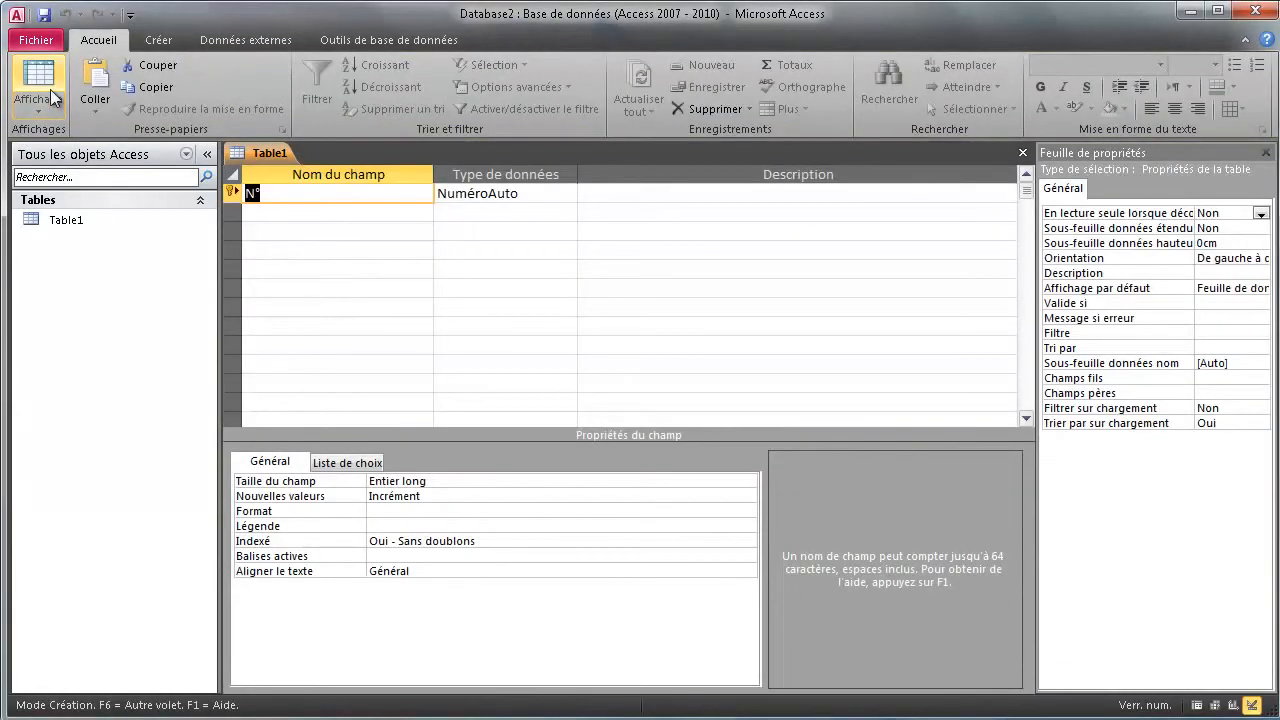
Step: Compare Table1 in Datasheet view and Design view, finishing in Datasheet view
left_click(40, 88)
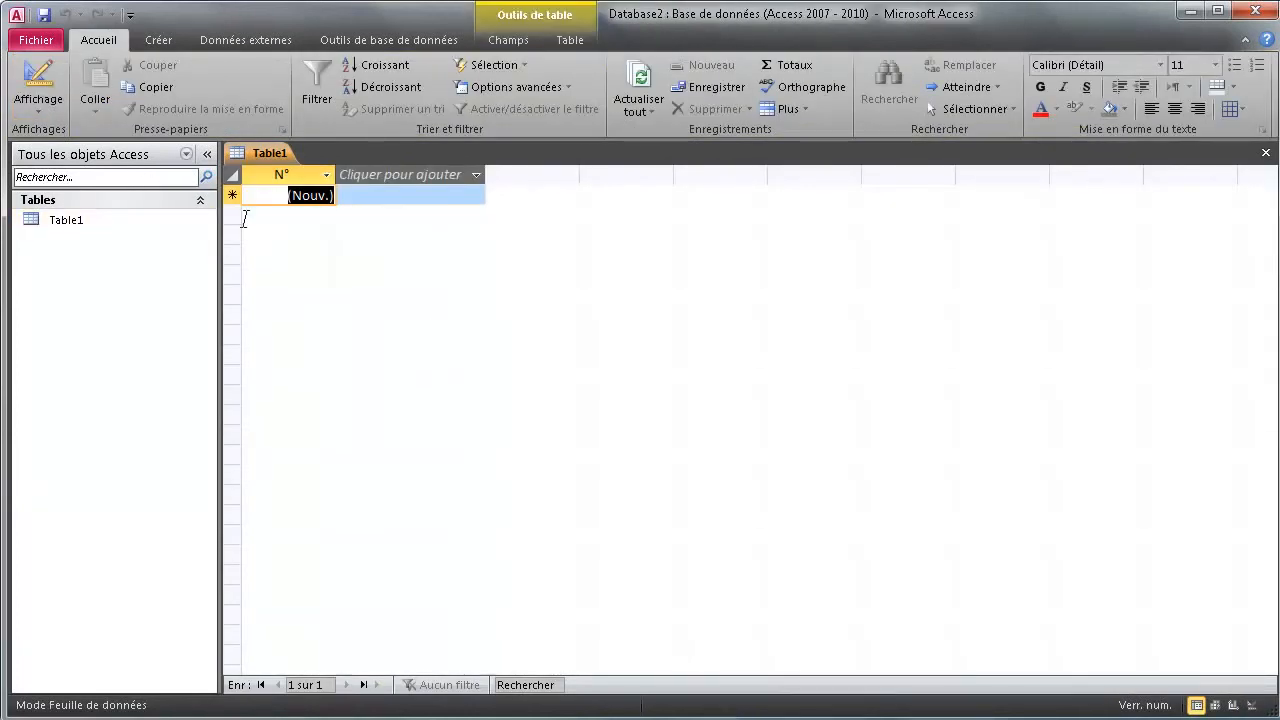
left_click(38, 85)
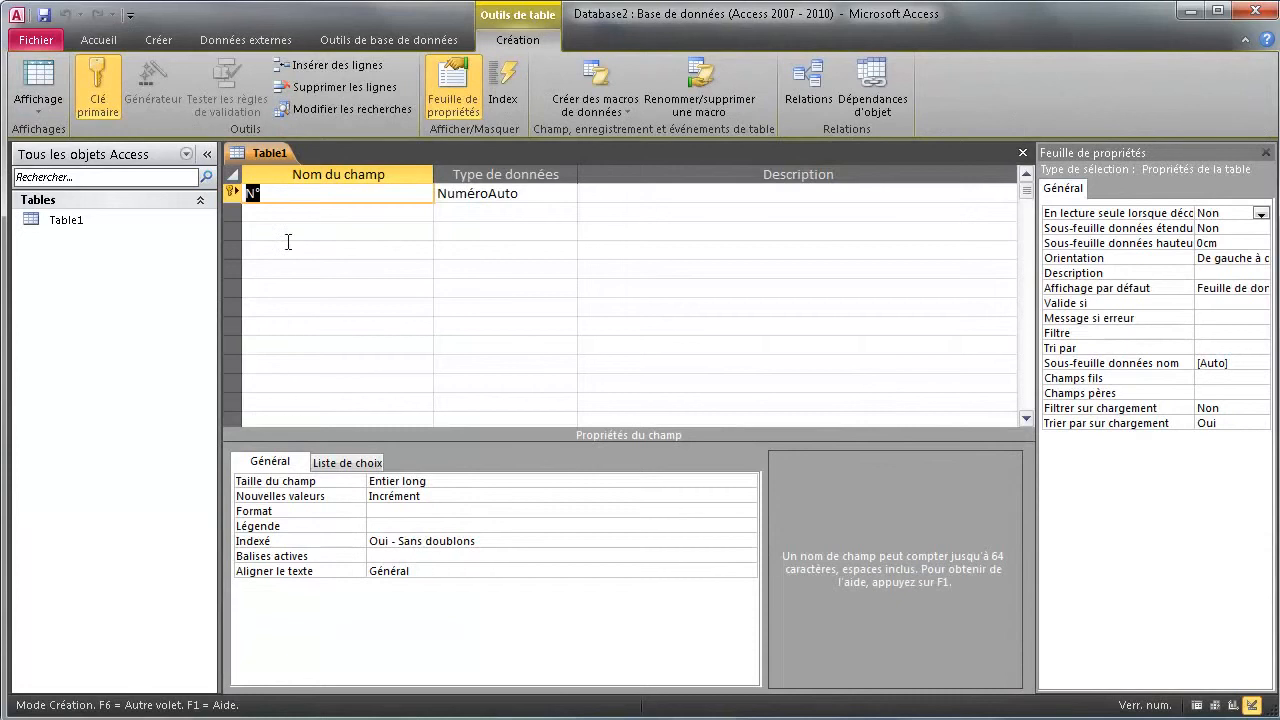
left_click(38, 88)
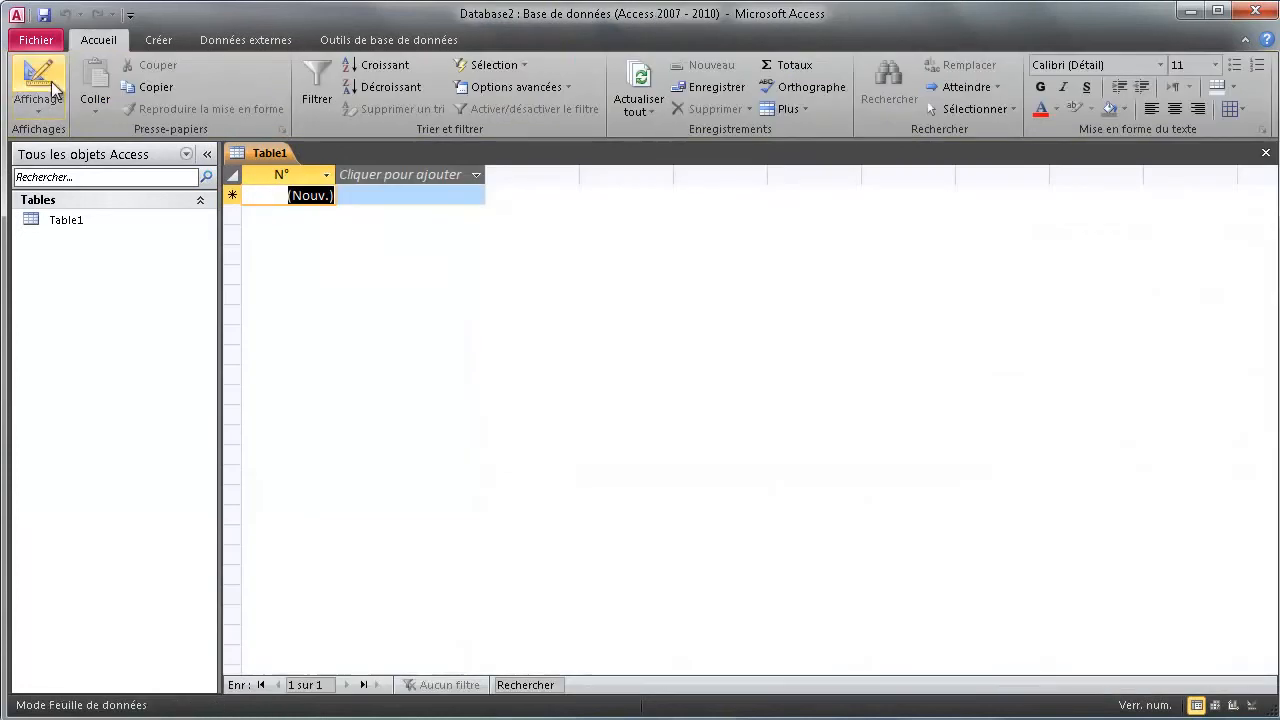
Step: Examine the commands available for creating objects, external data, database tools, table fields and records, and locate Table1 among the database objects
left_click(156, 45)
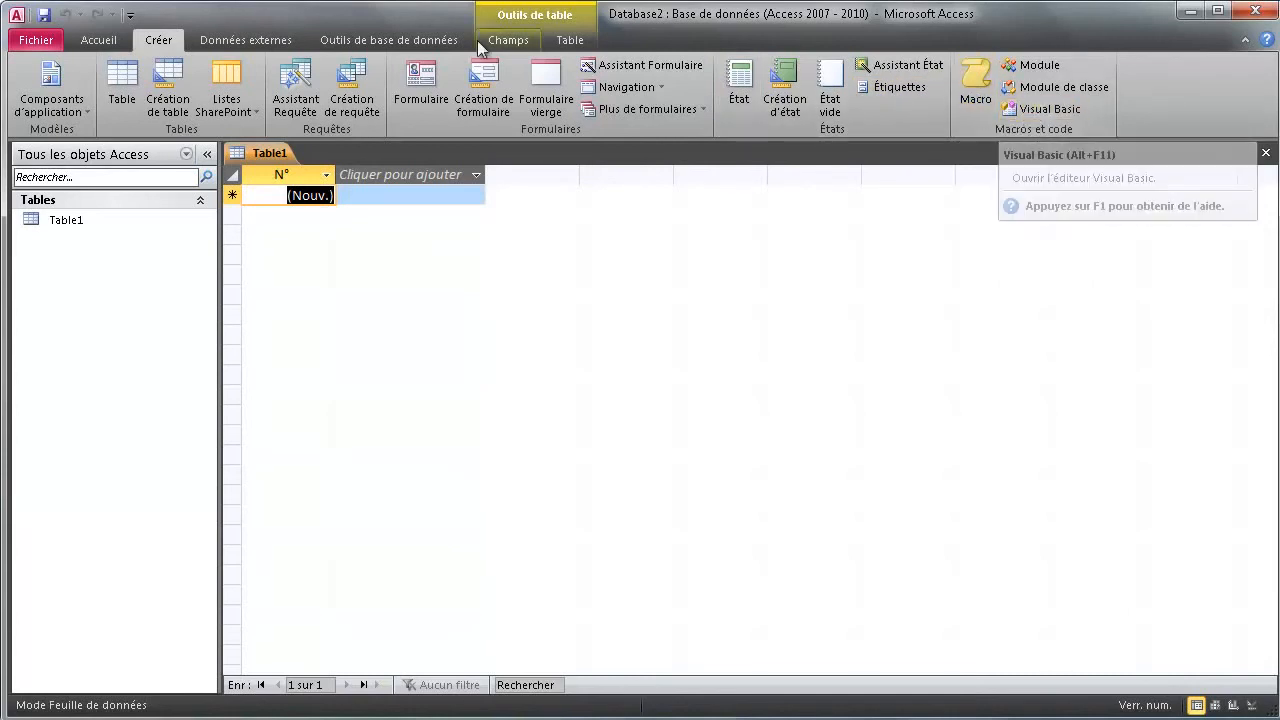
left_click(281, 48)
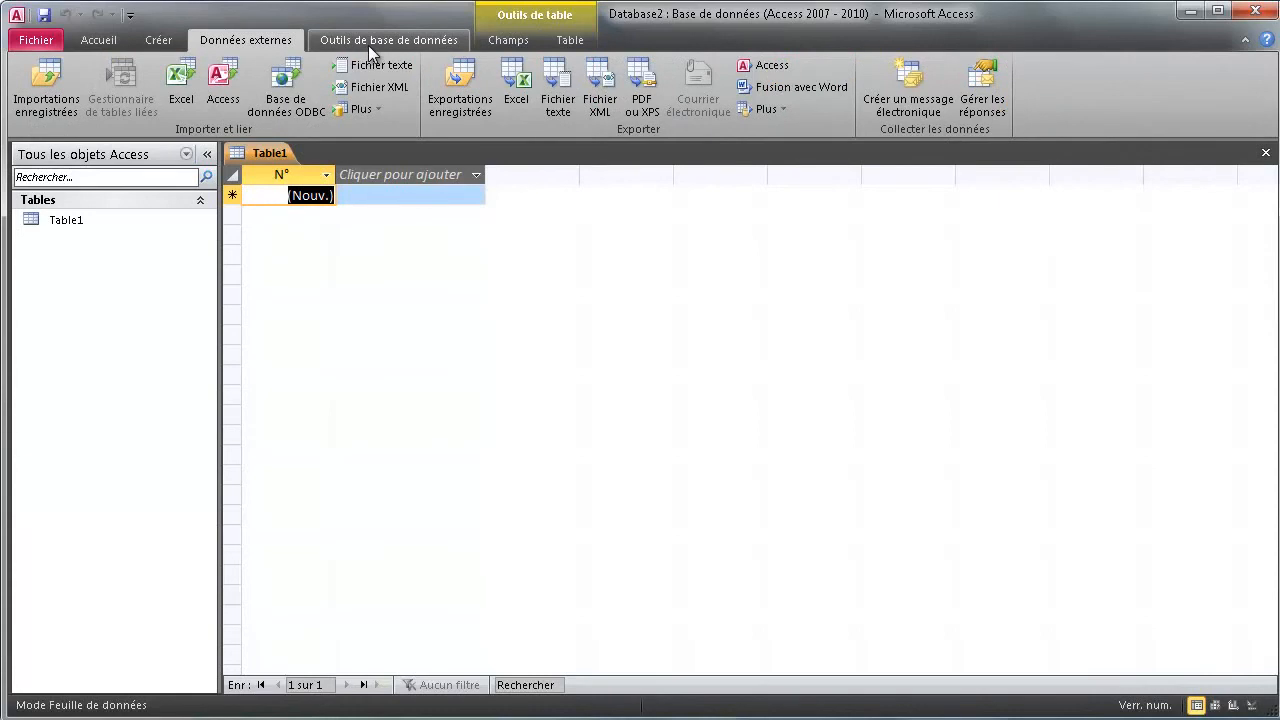
left_click(371, 52)
left_click(246, 40)
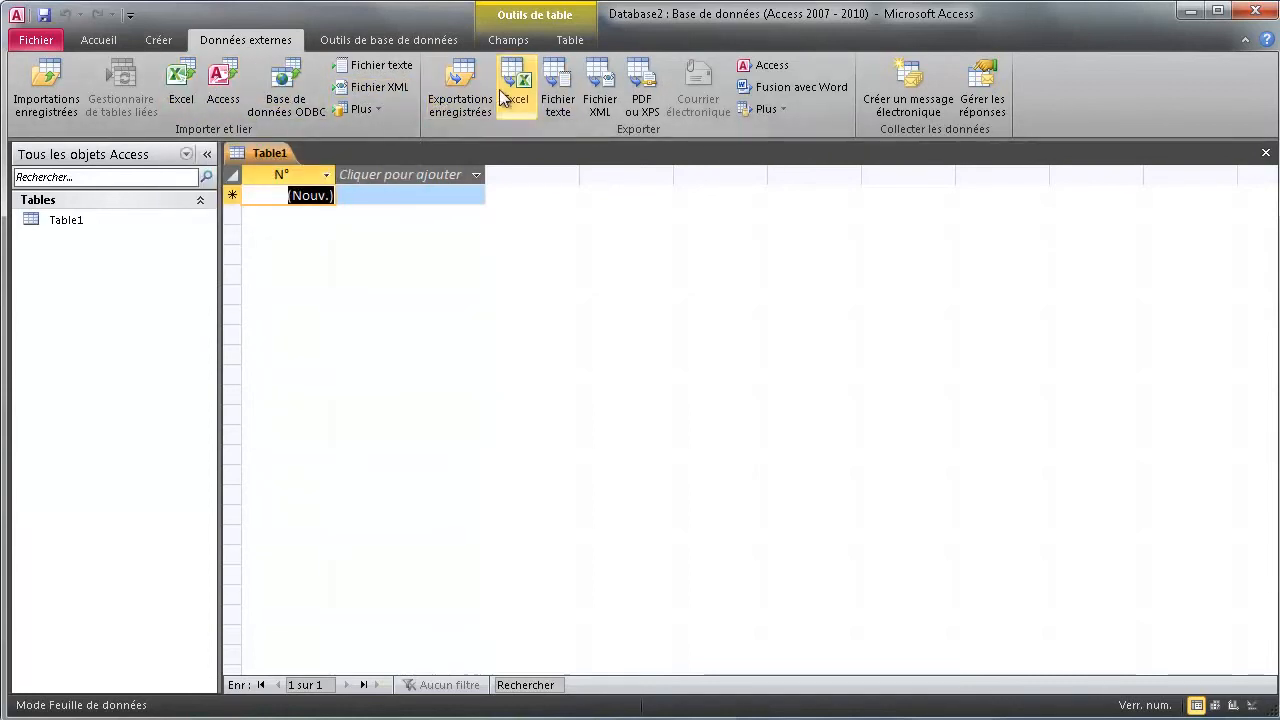
left_click(420, 42)
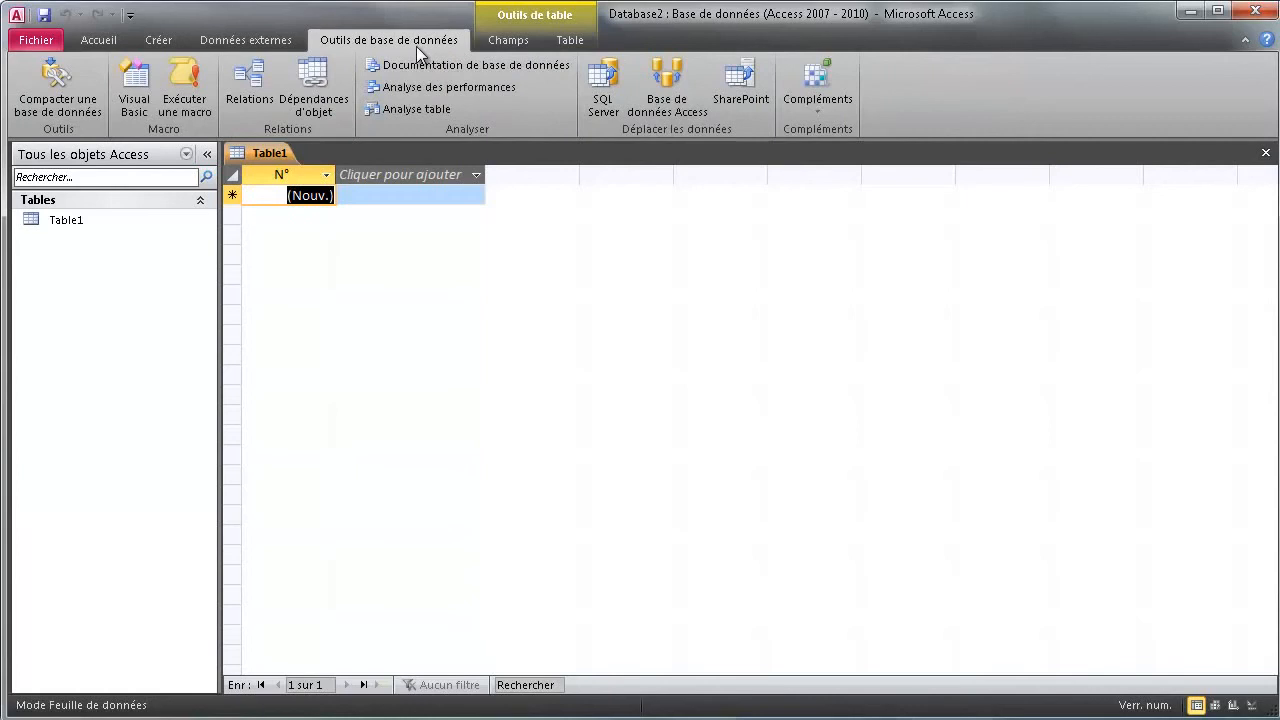
left_click(507, 40)
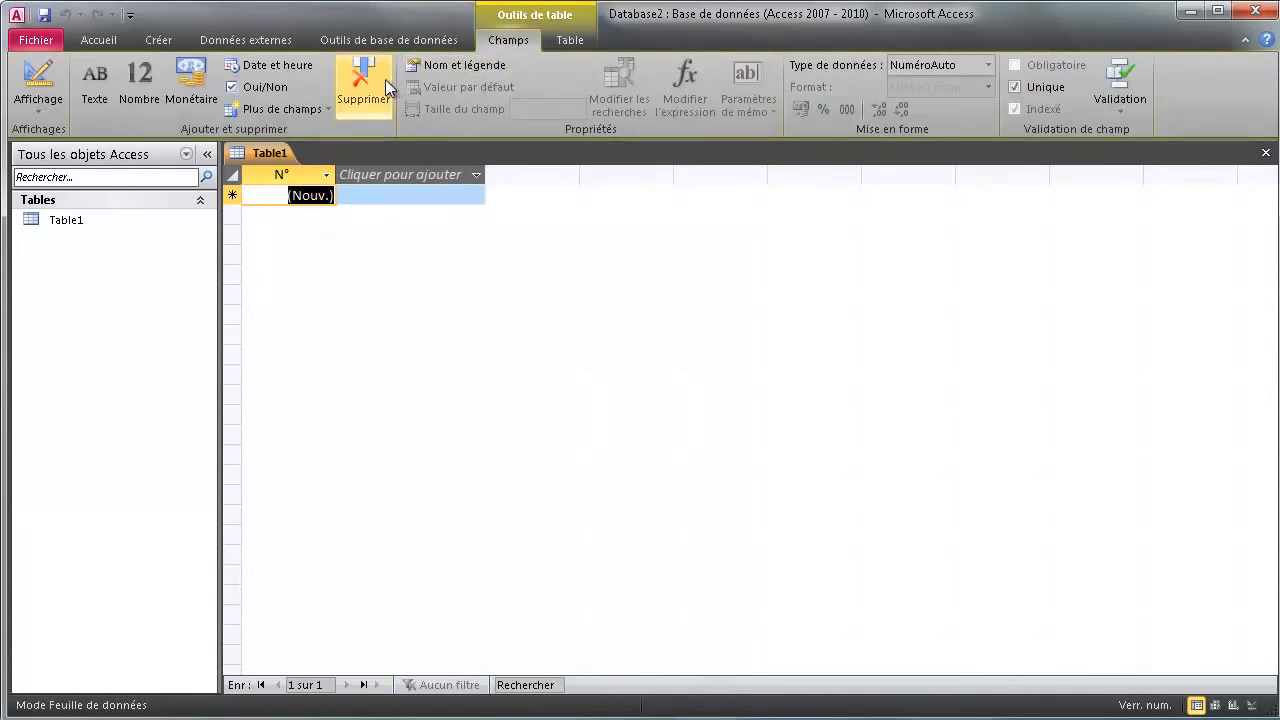
left_click(568, 40)
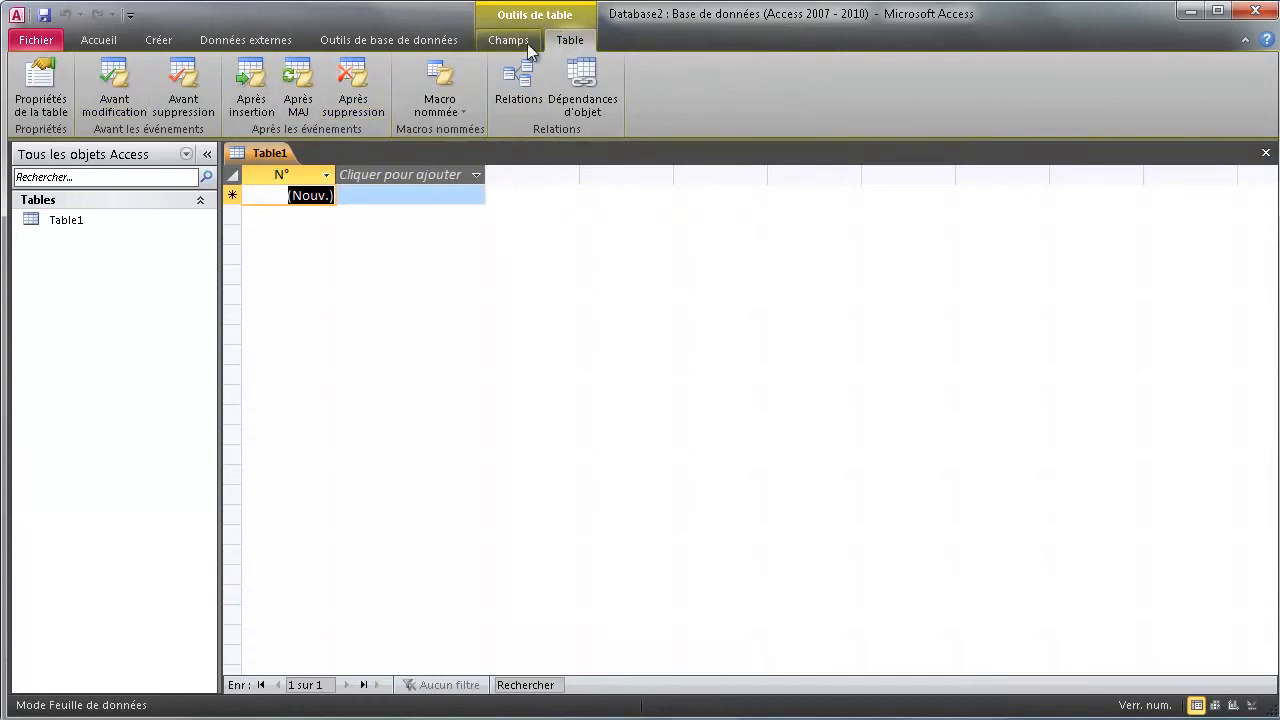
left_click(512, 44)
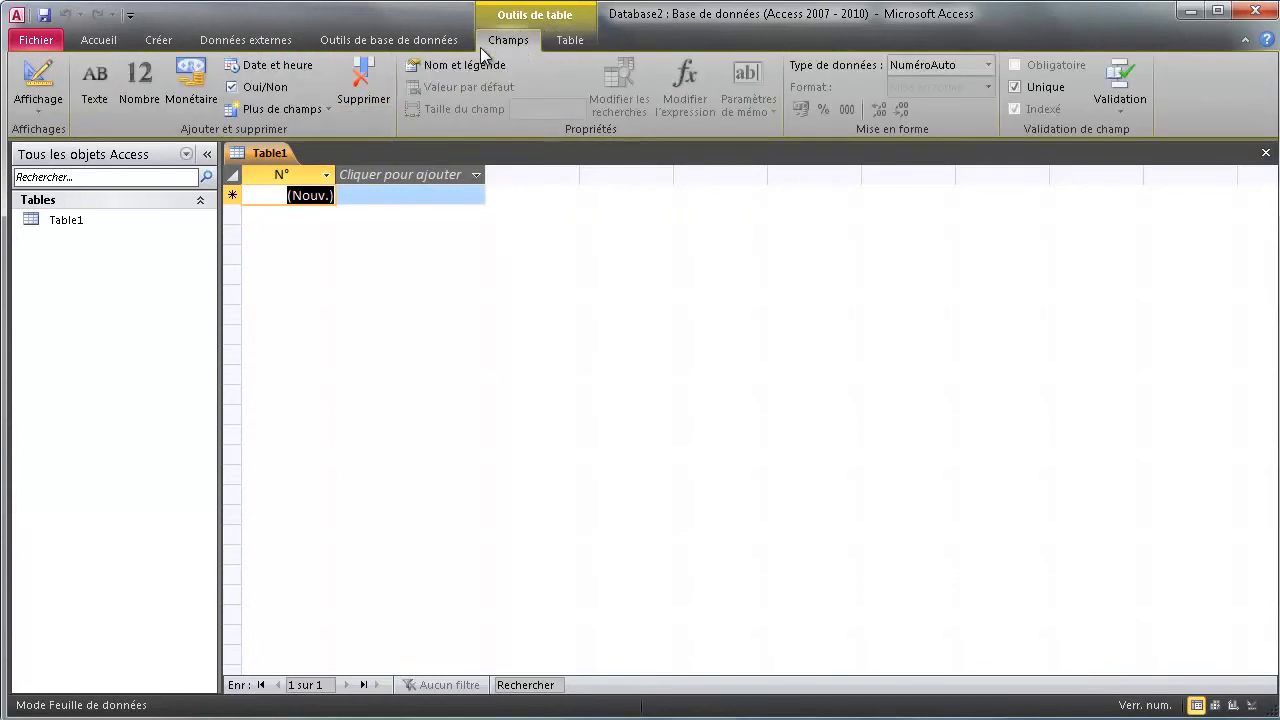
left_click(421, 43)
left_click(206, 40)
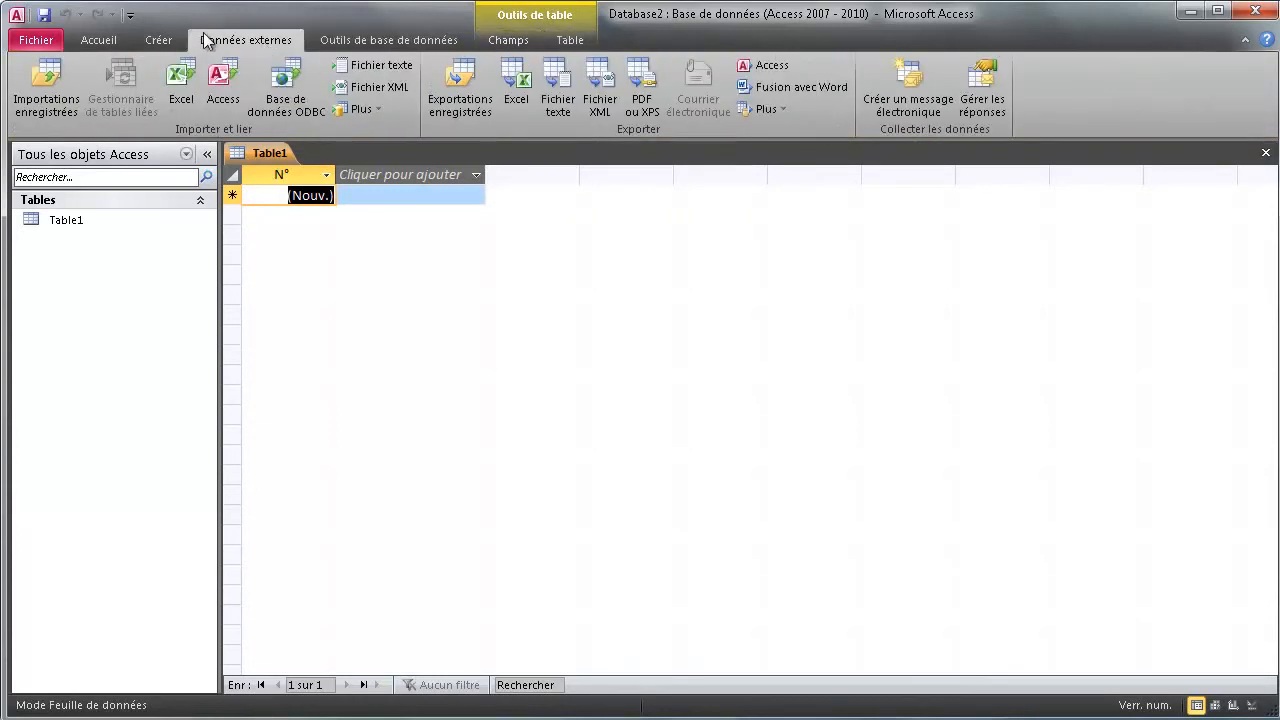
left_click(159, 40)
left_click(98, 40)
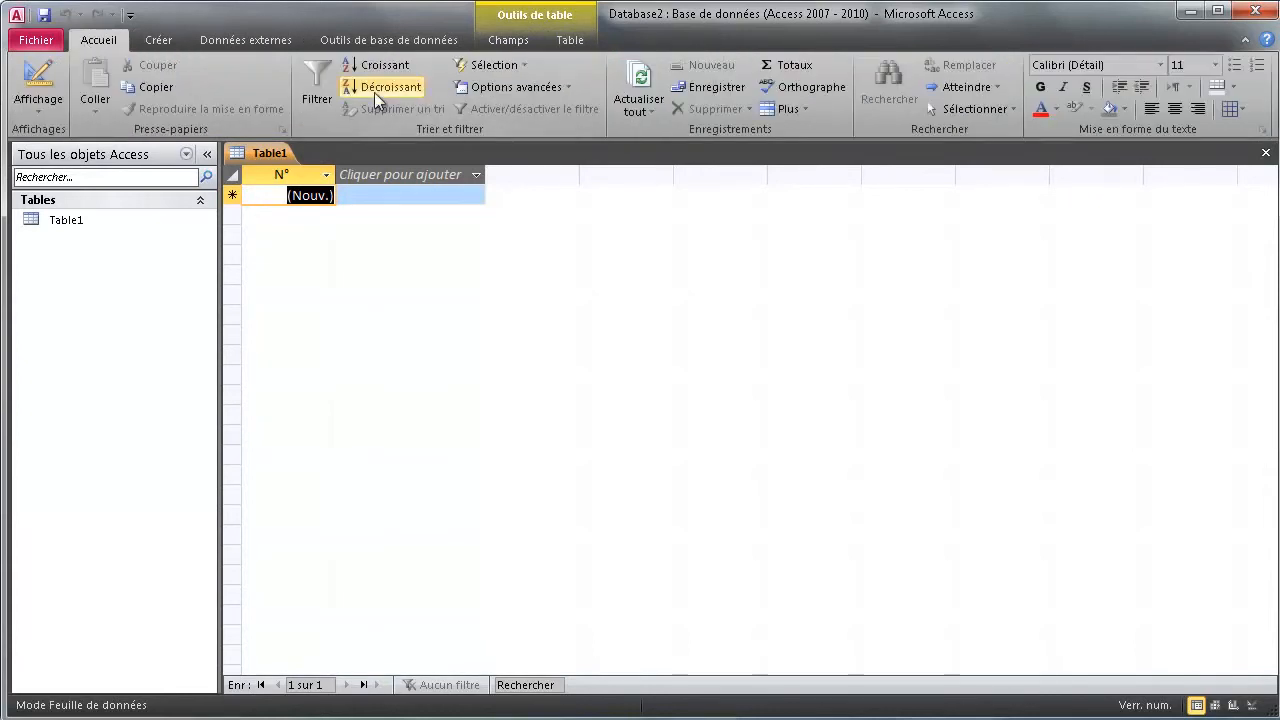
left_click(163, 46)
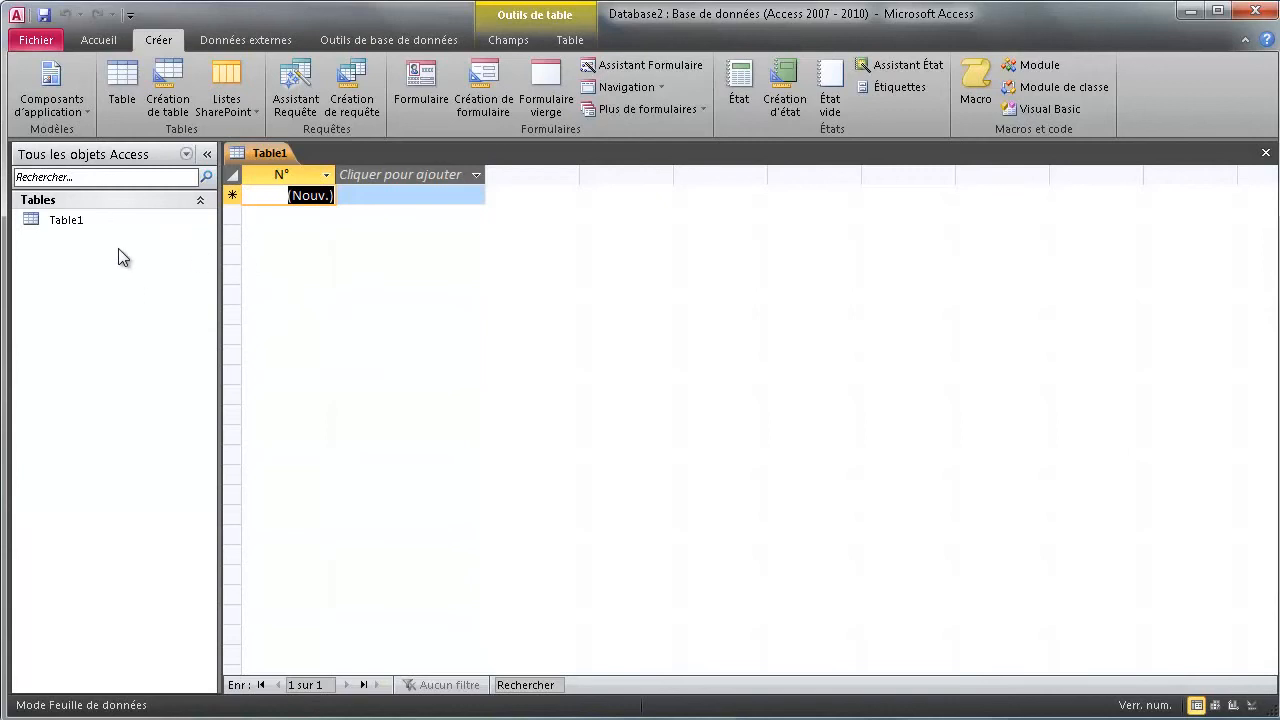
left_click(111, 220)
left_click(272, 160)
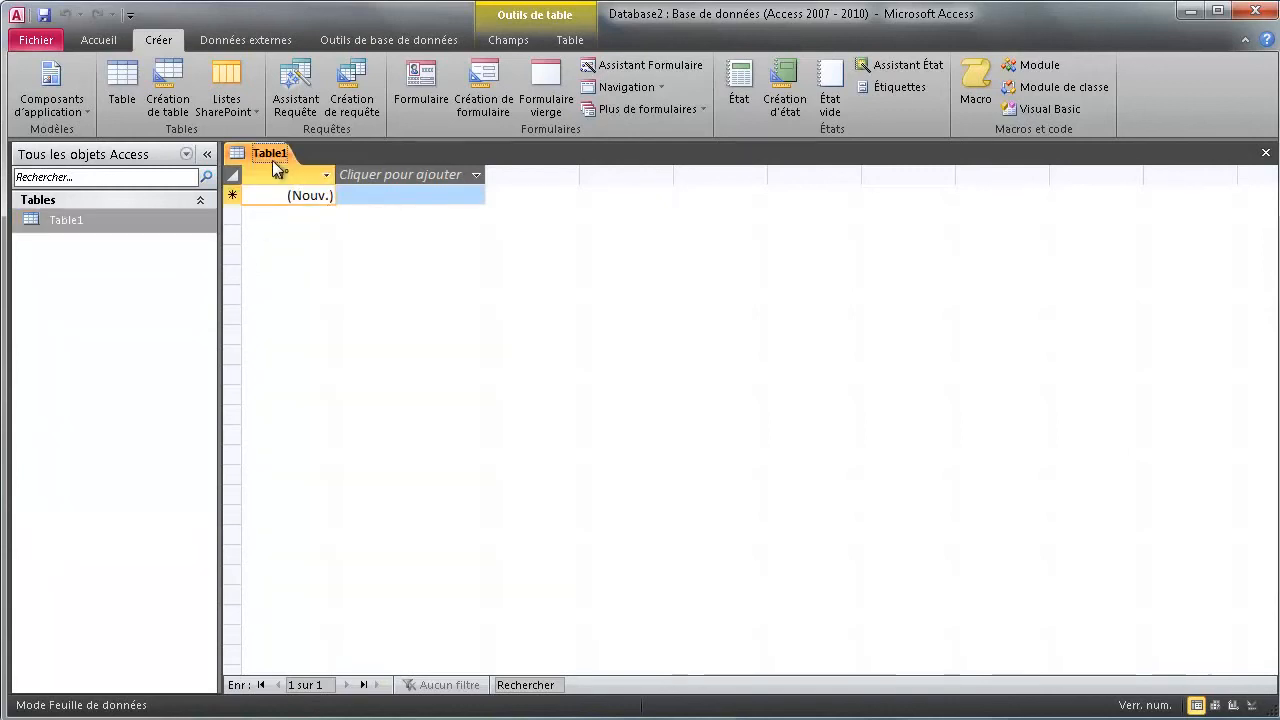
left_click(112, 42)
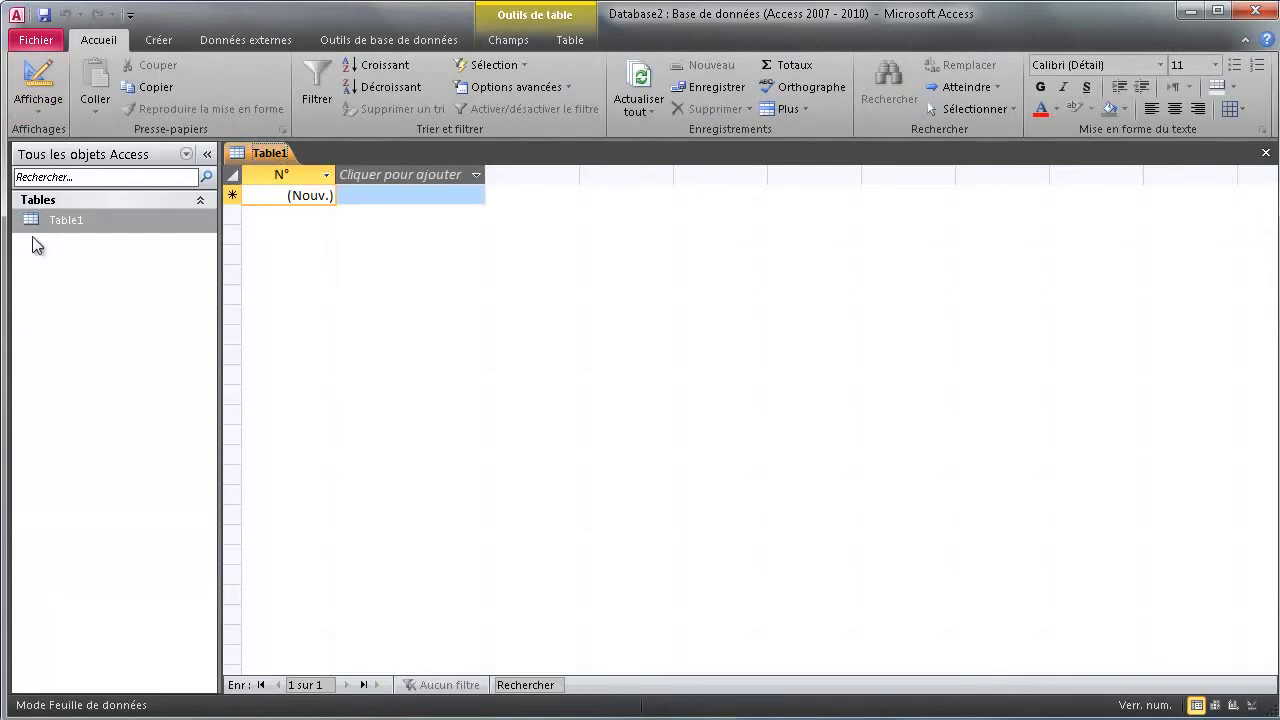
Step: Display Table1 in Design view and examine the name and data type of its N° field
left_click(40, 85)
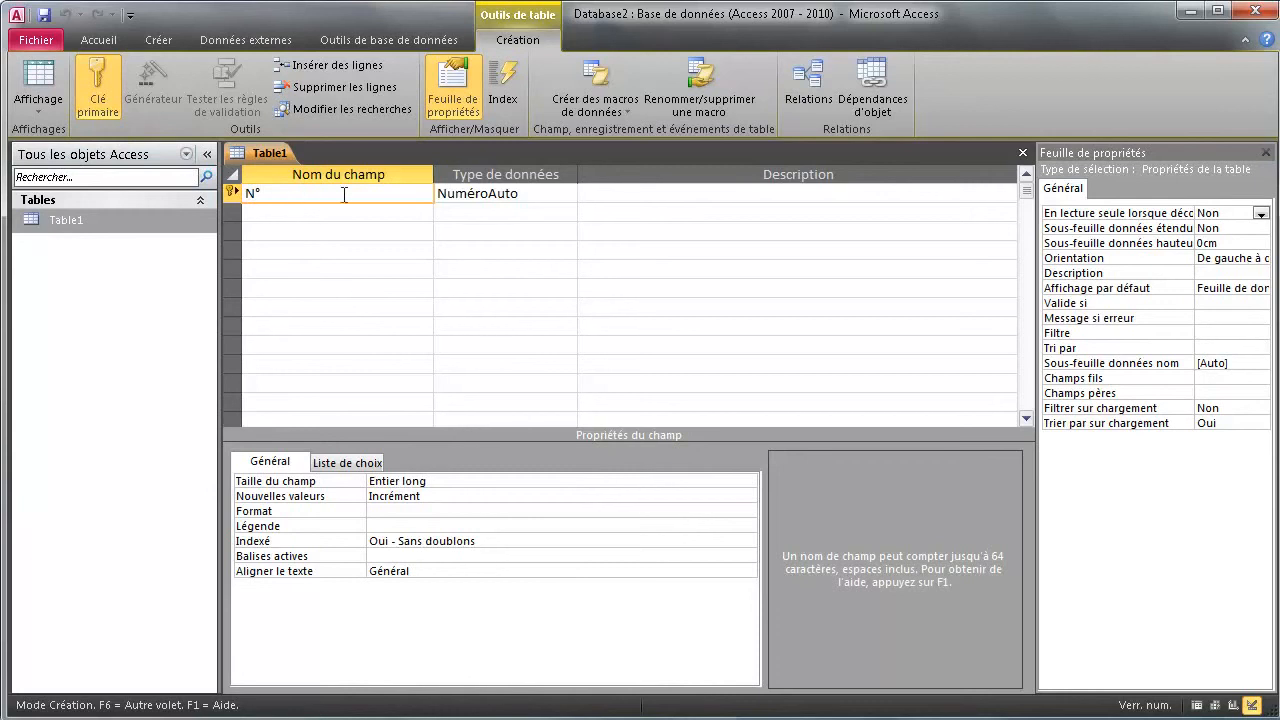
left_click_drag(467, 192, 505, 192)
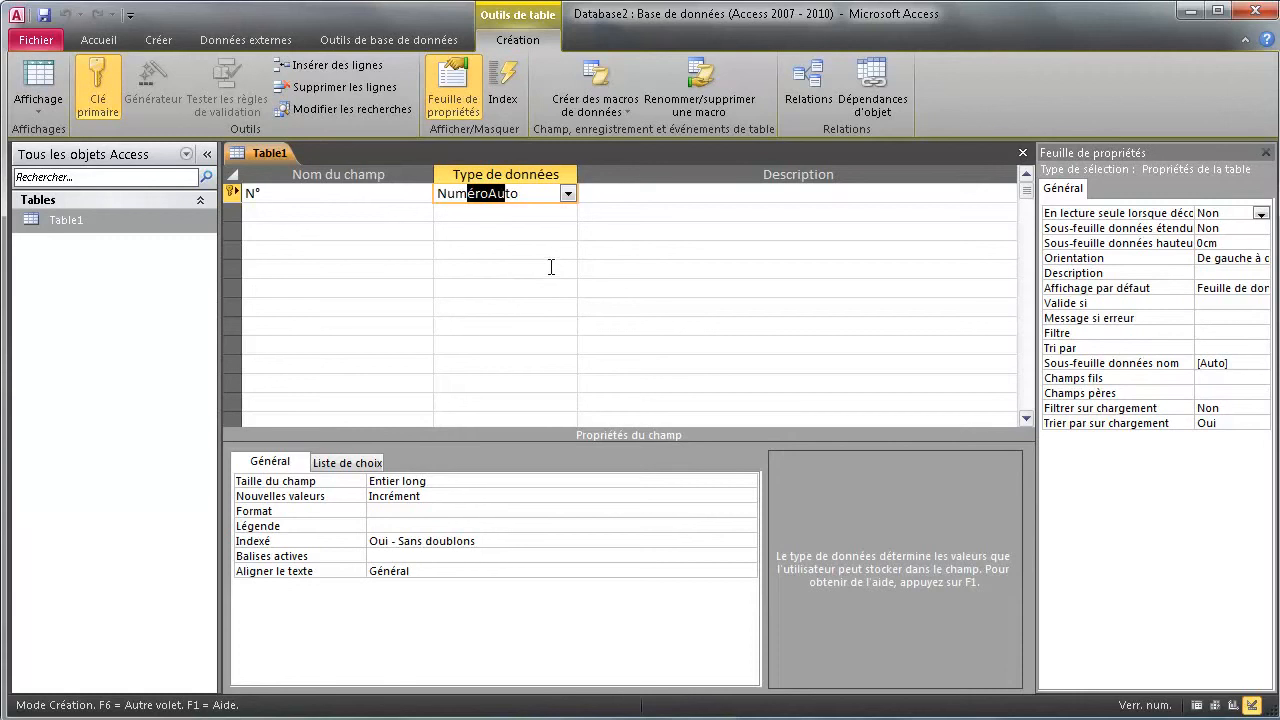
left_click(250, 193)
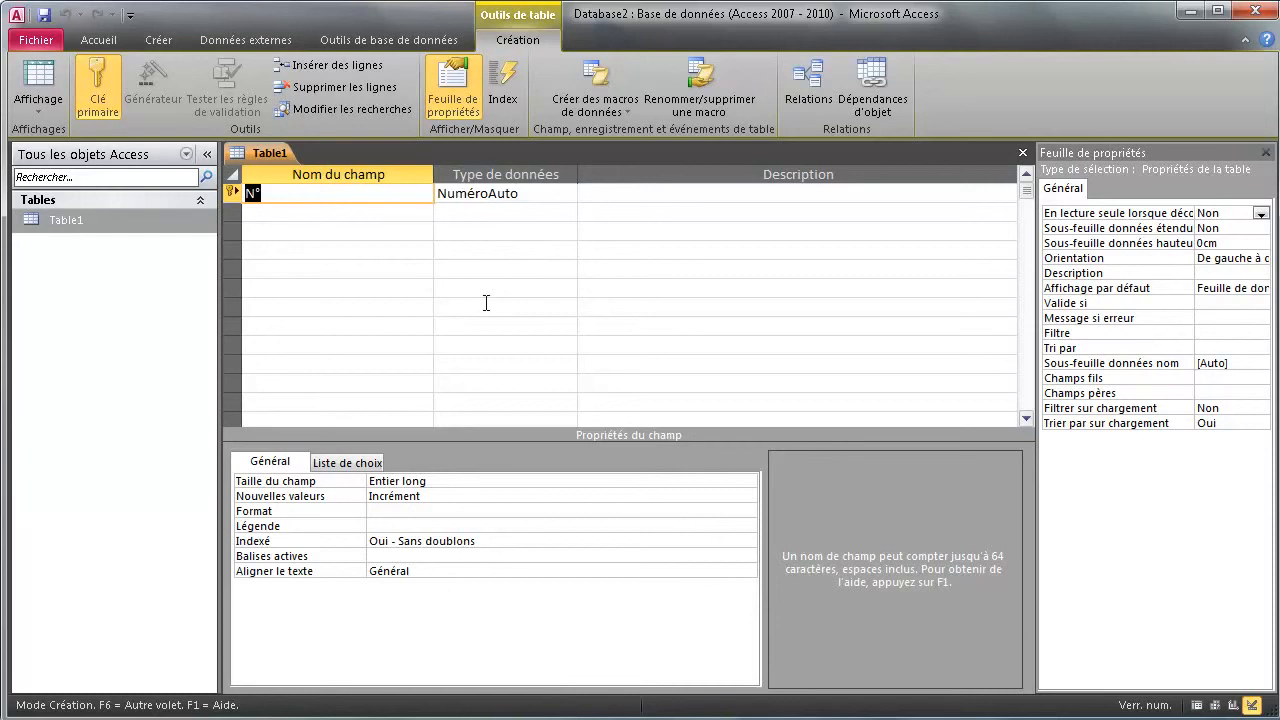
left_click(296, 194)
Step: Add a field named Nom with the Texte data type below N°, and review the available data types
left_click(325, 208)
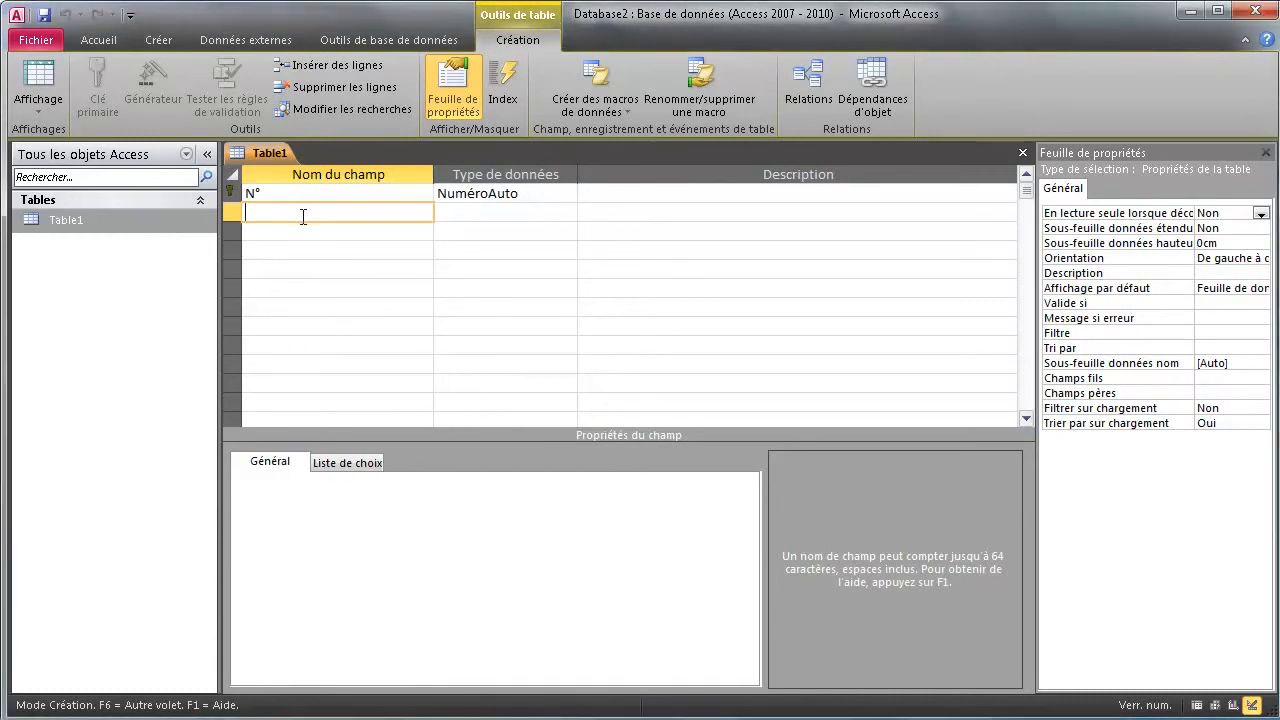
type("Nom")
left_click(455, 212)
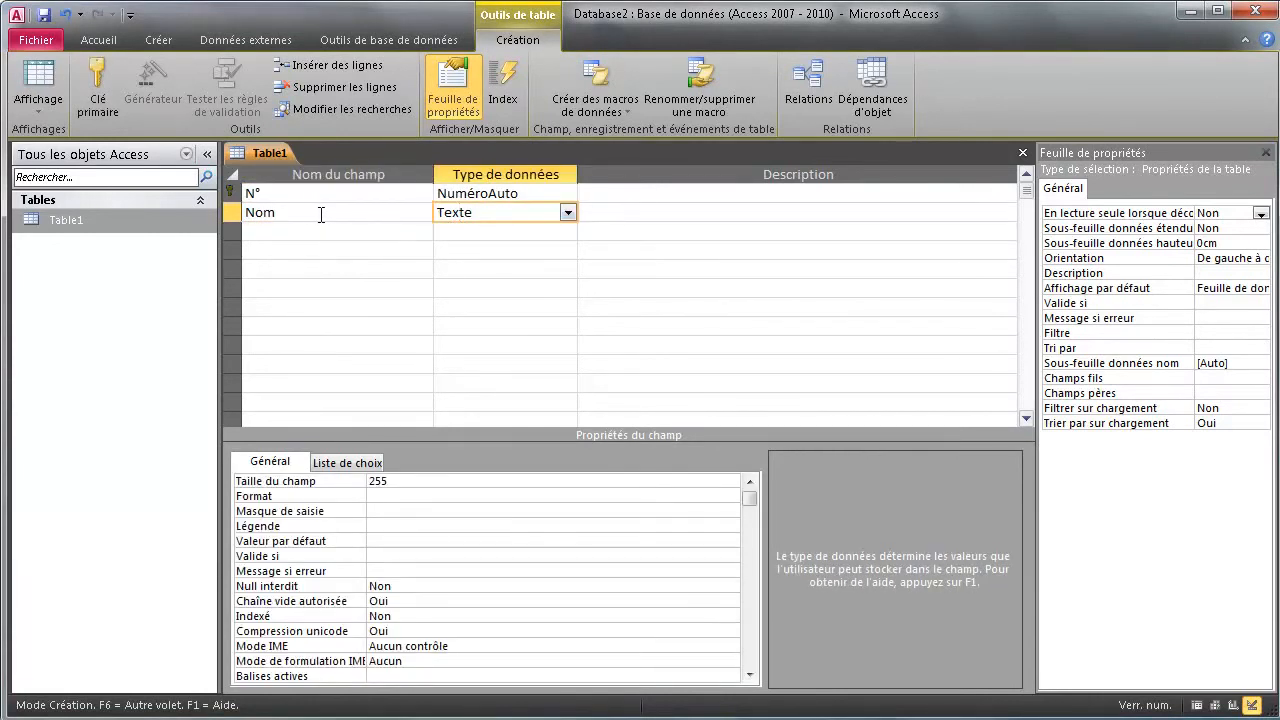
left_click(567, 212)
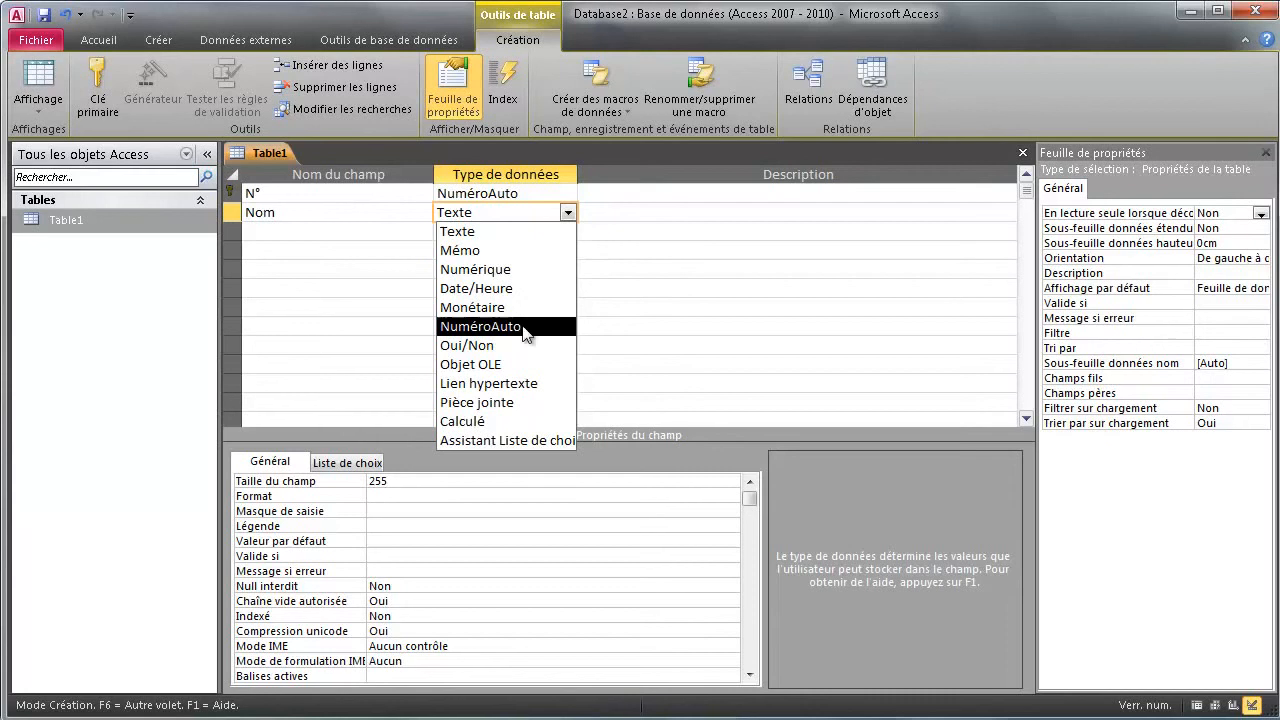
left_click(400, 232)
left_click(487, 212)
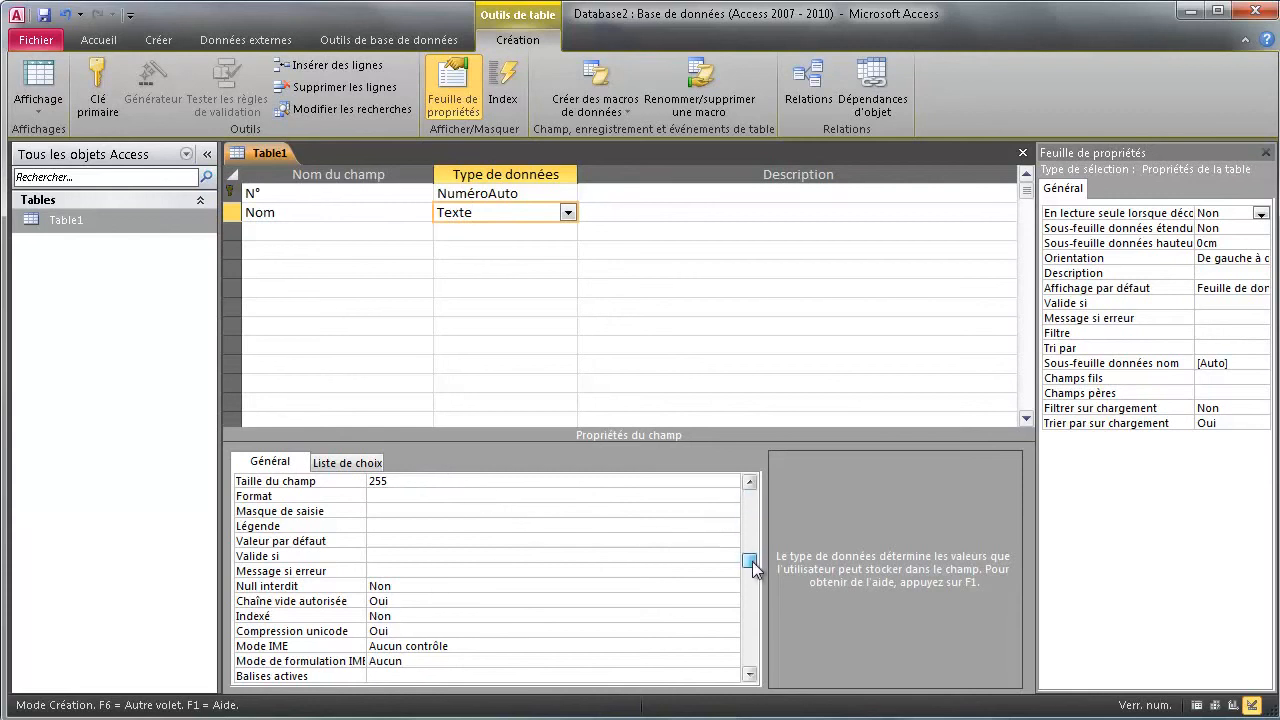
Step: Set the field size (Taille du champ) of the Nom field to 60
left_click(749, 675)
left_click(749, 481)
left_click(351, 484)
left_click_drag(351, 492, 356, 494)
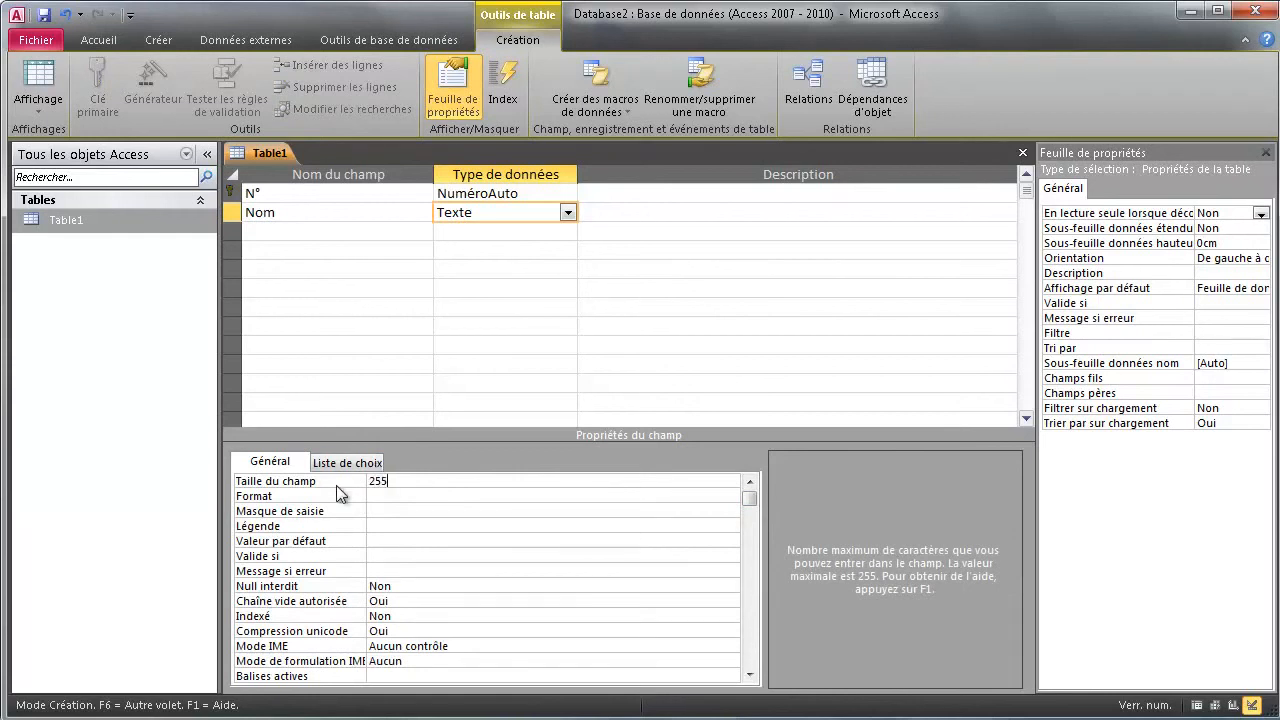
type("60")
key("BackSpace")
key("BackSpace")
key("BackSpace")
key("BackSpace")
key("BackSpace")
type("60")
Step: Make a value required in the Nom field by setting Null interdit to Oui
left_click(288, 588)
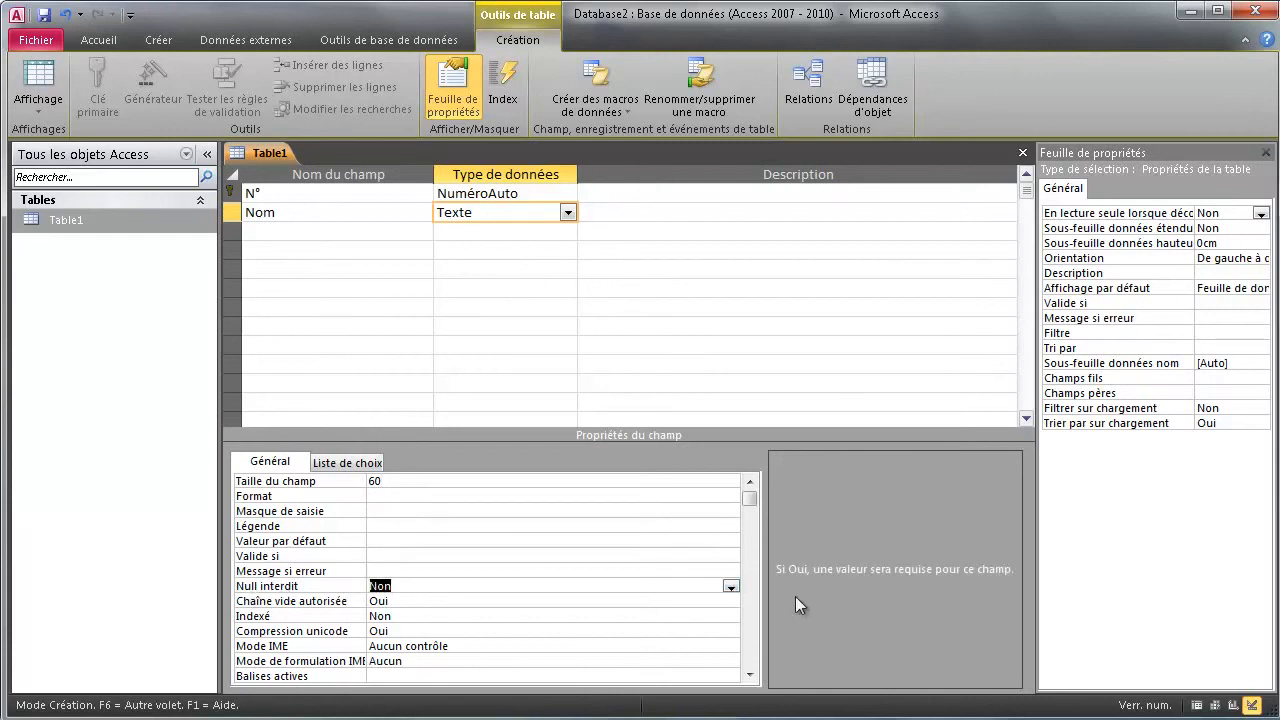
left_click(732, 587)
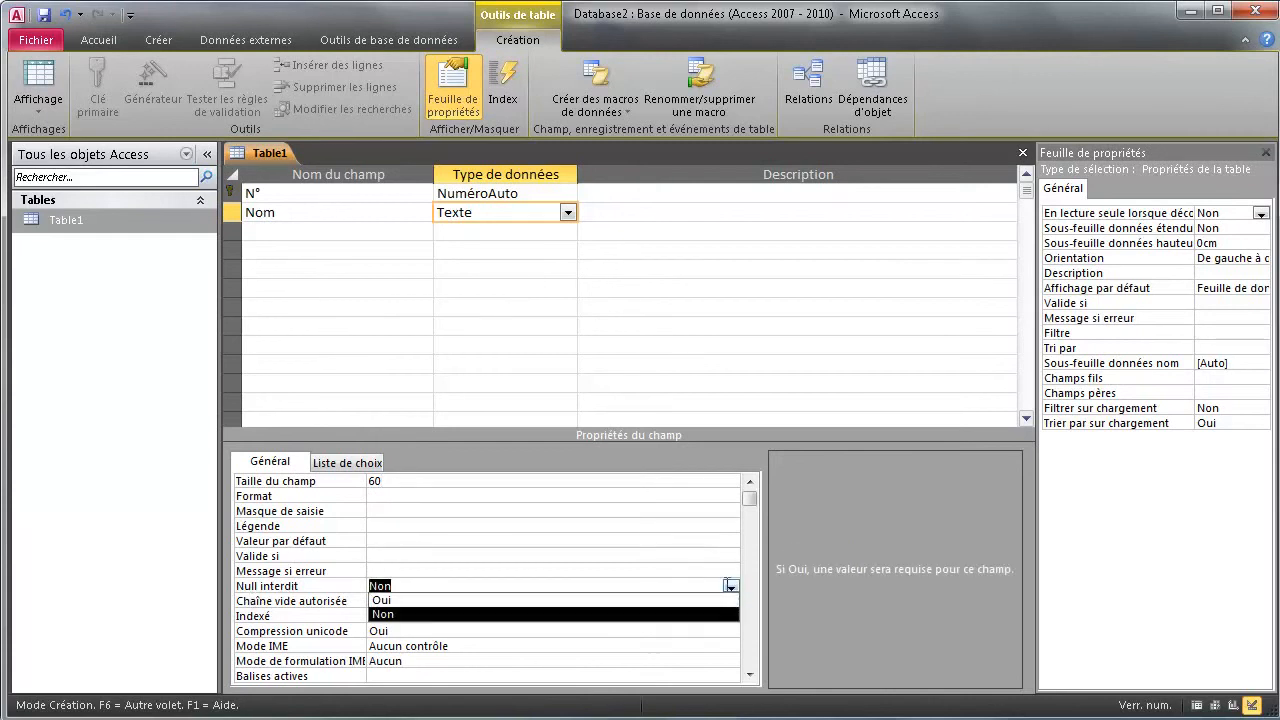
left_click(386, 601)
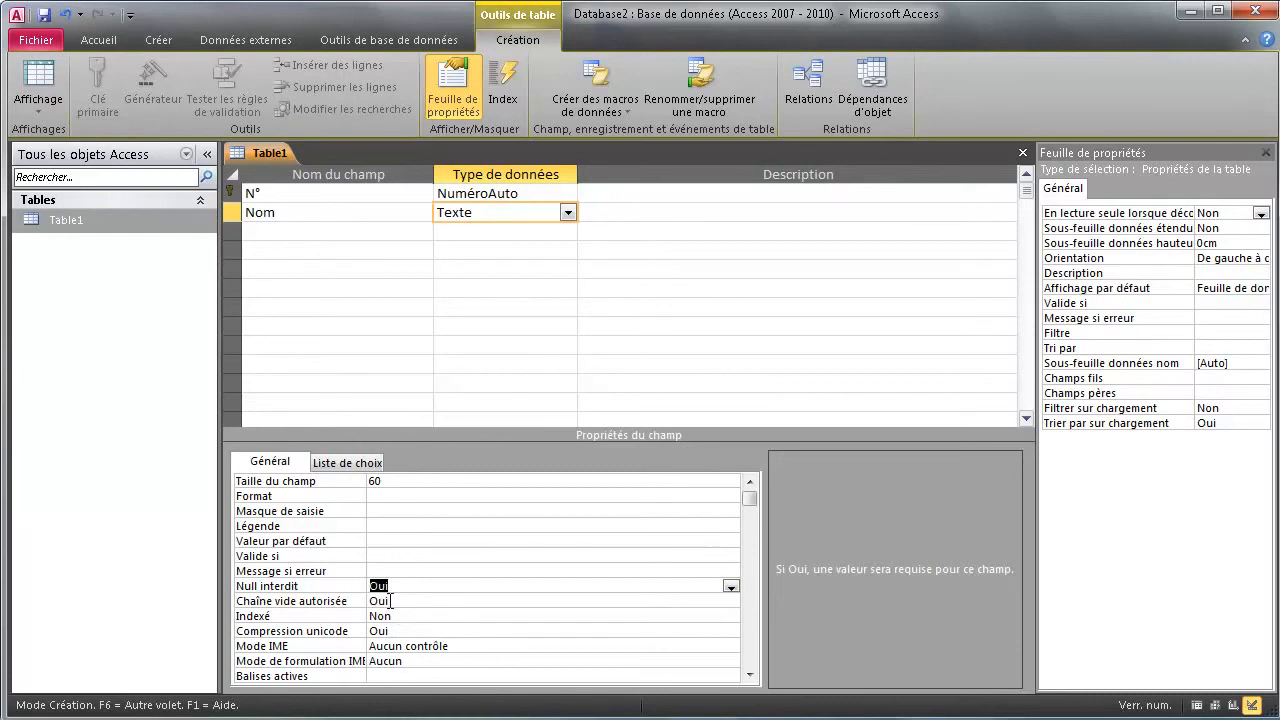
Step: Examine the Indexé property of the Nom field and of the N° primary key field
left_click(340, 616)
left_click(529, 196)
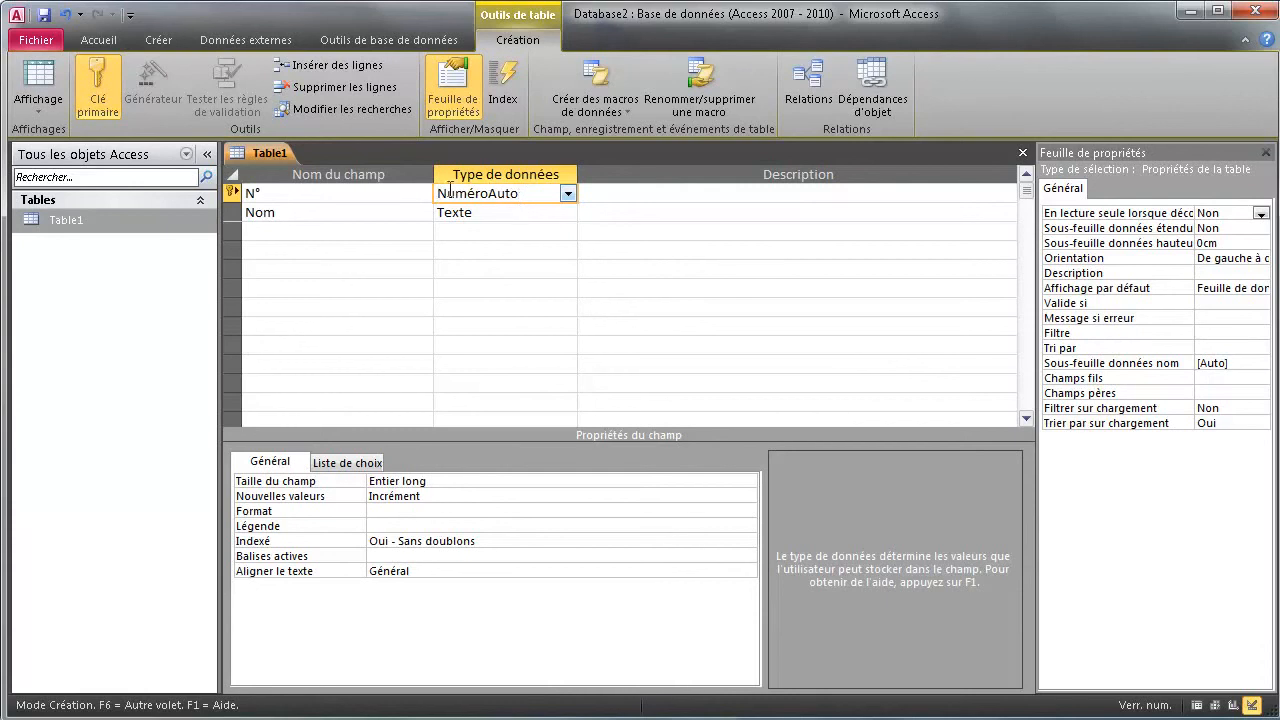
double_click(426, 546)
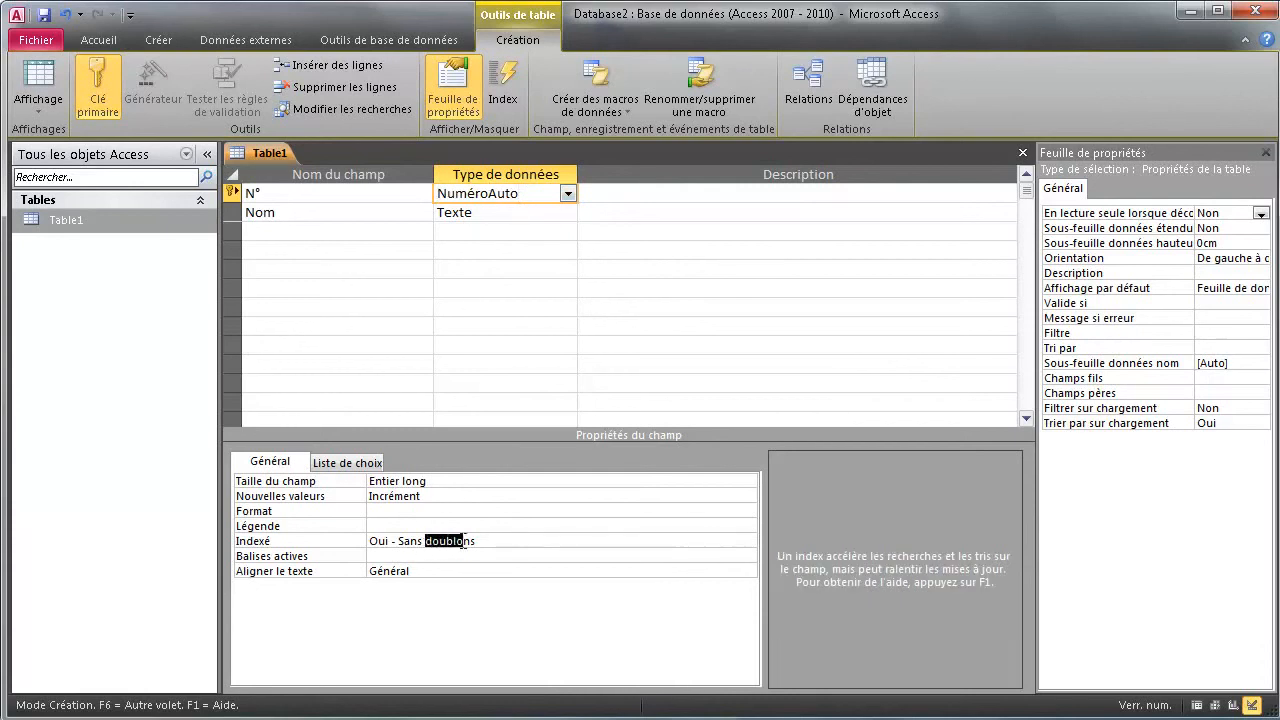
Step: Examine the Nom field's Indexé options, its remaining general properties and its Liste de choix display control
left_click(503, 213)
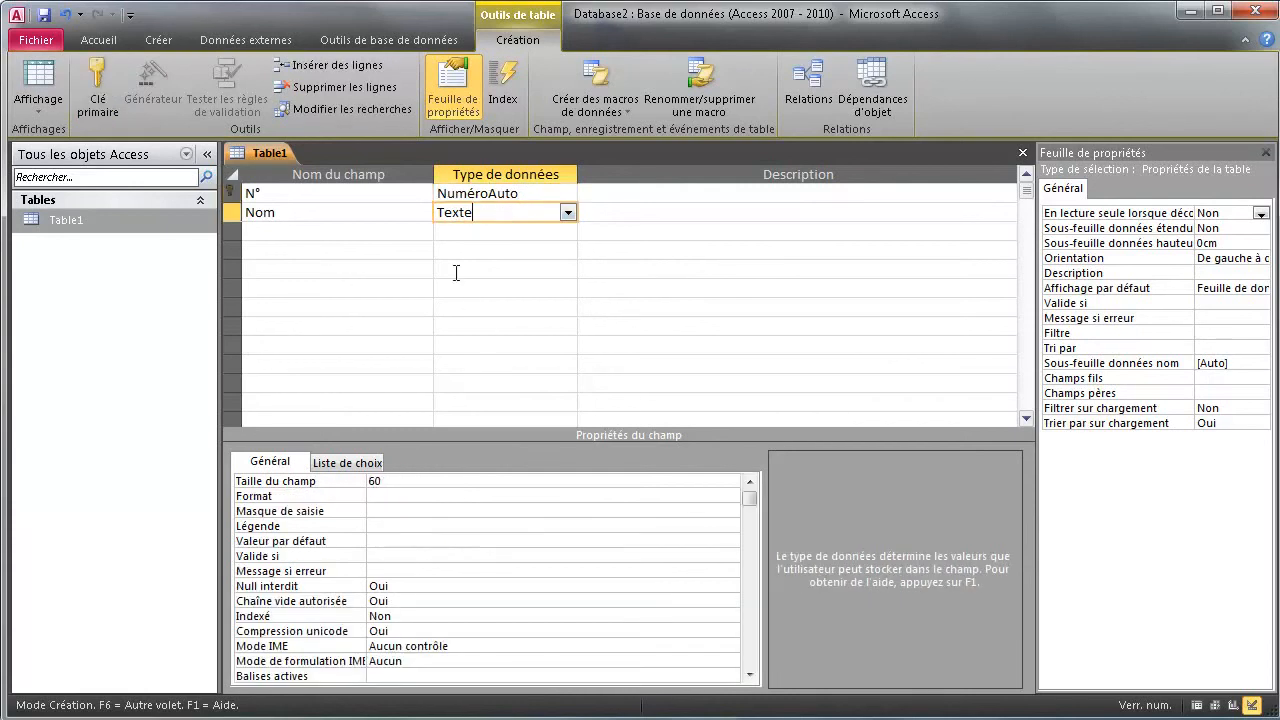
left_click(403, 615)
left_click(731, 616)
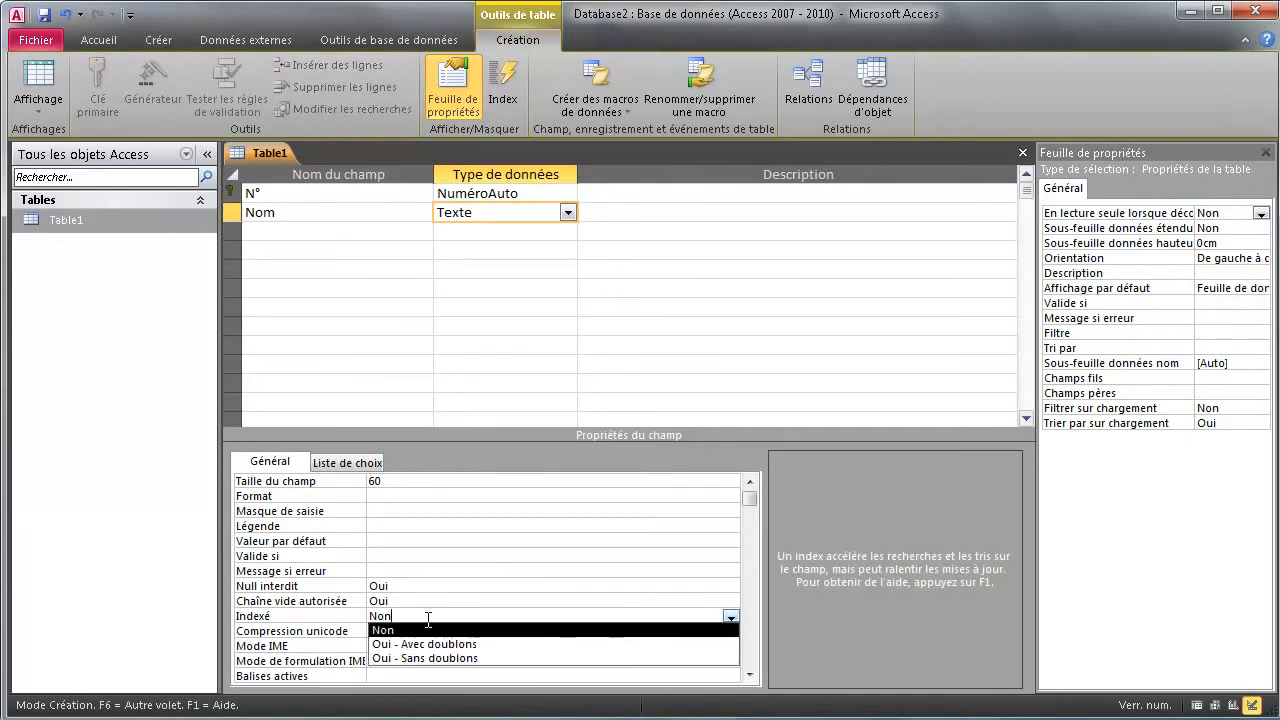
left_click(454, 546)
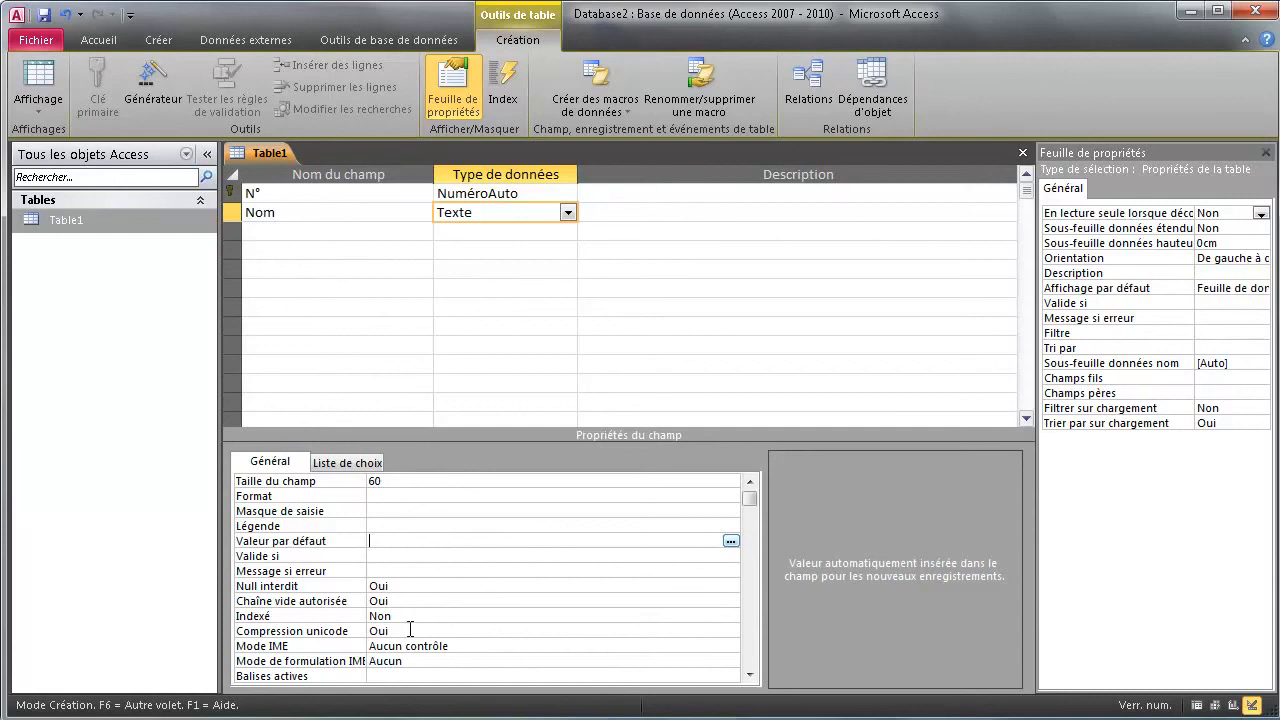
scroll(452, 600, "down", 1)
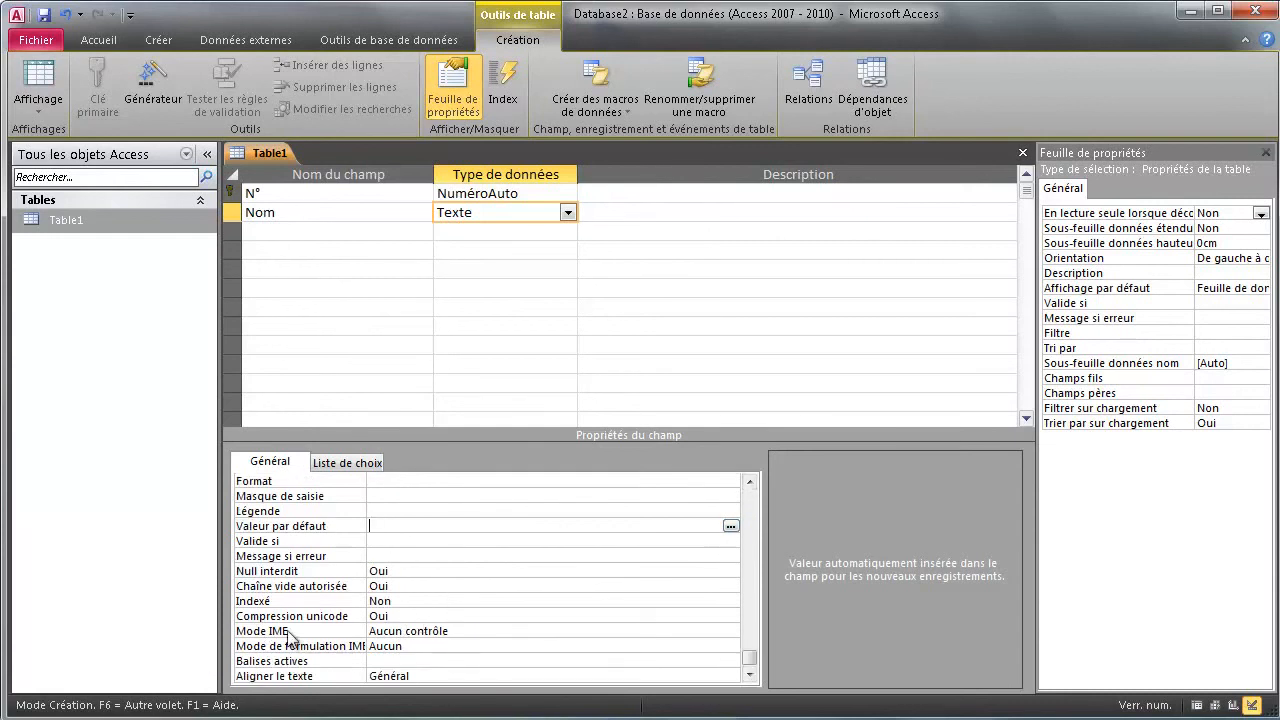
scroll(390, 620, "up", 1)
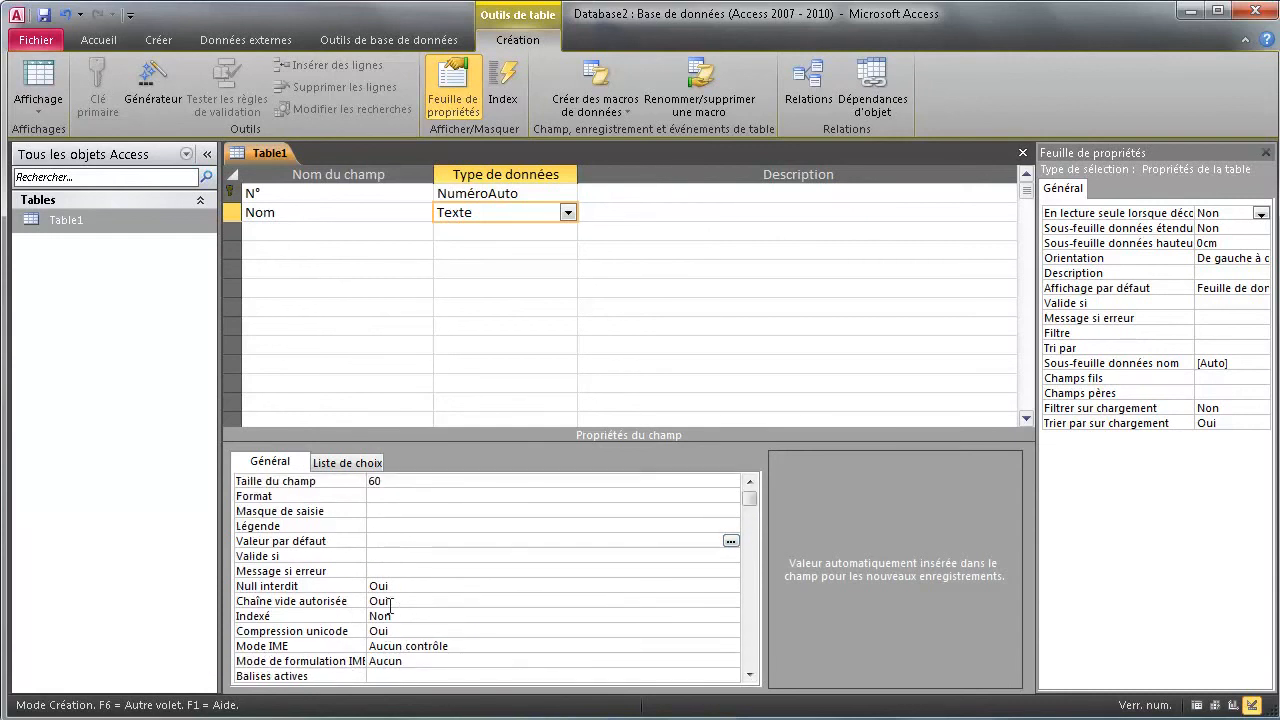
left_click(340, 463)
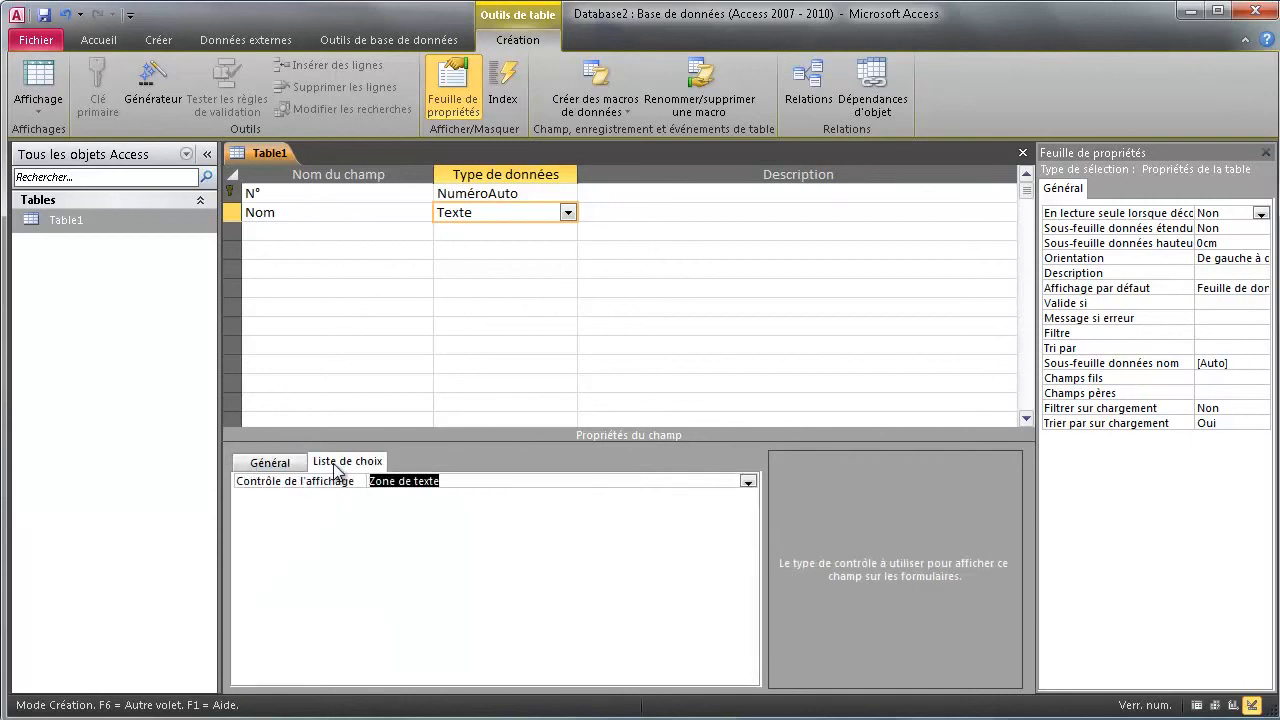
left_click(301, 466)
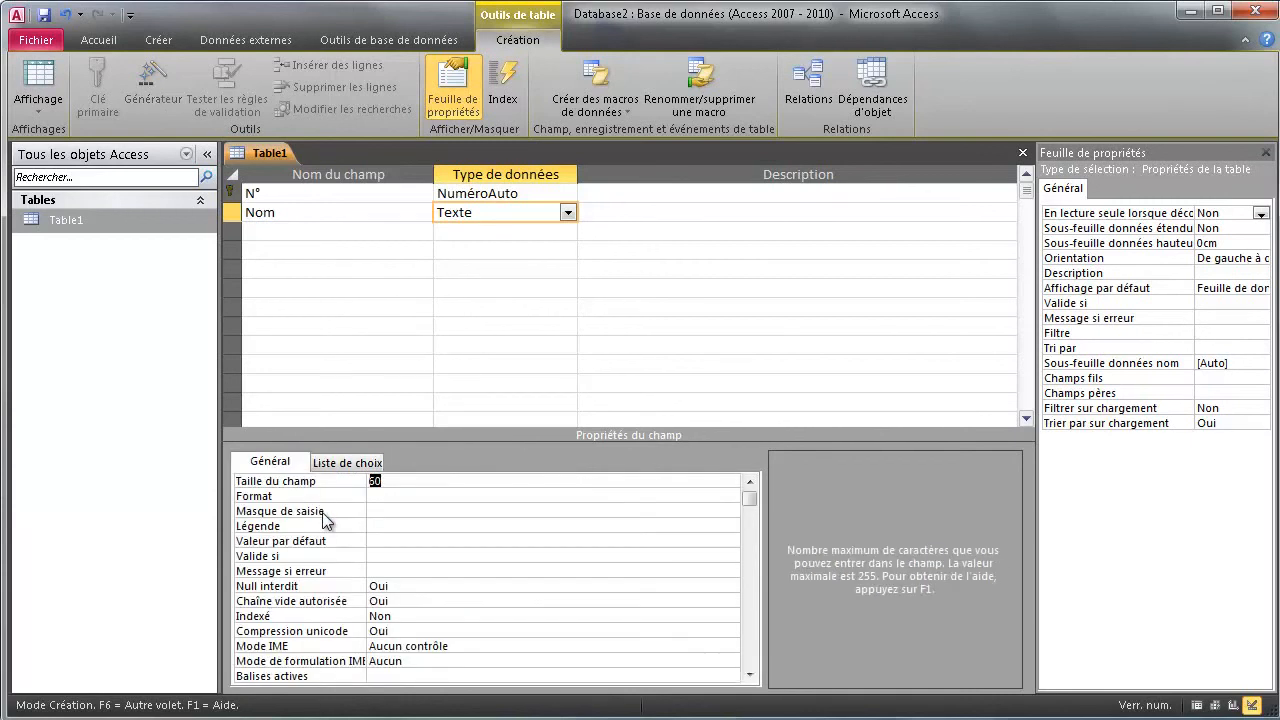
Step: Add a field named Age with the Numérique data type below Nom
left_click(339, 232)
type("Age")
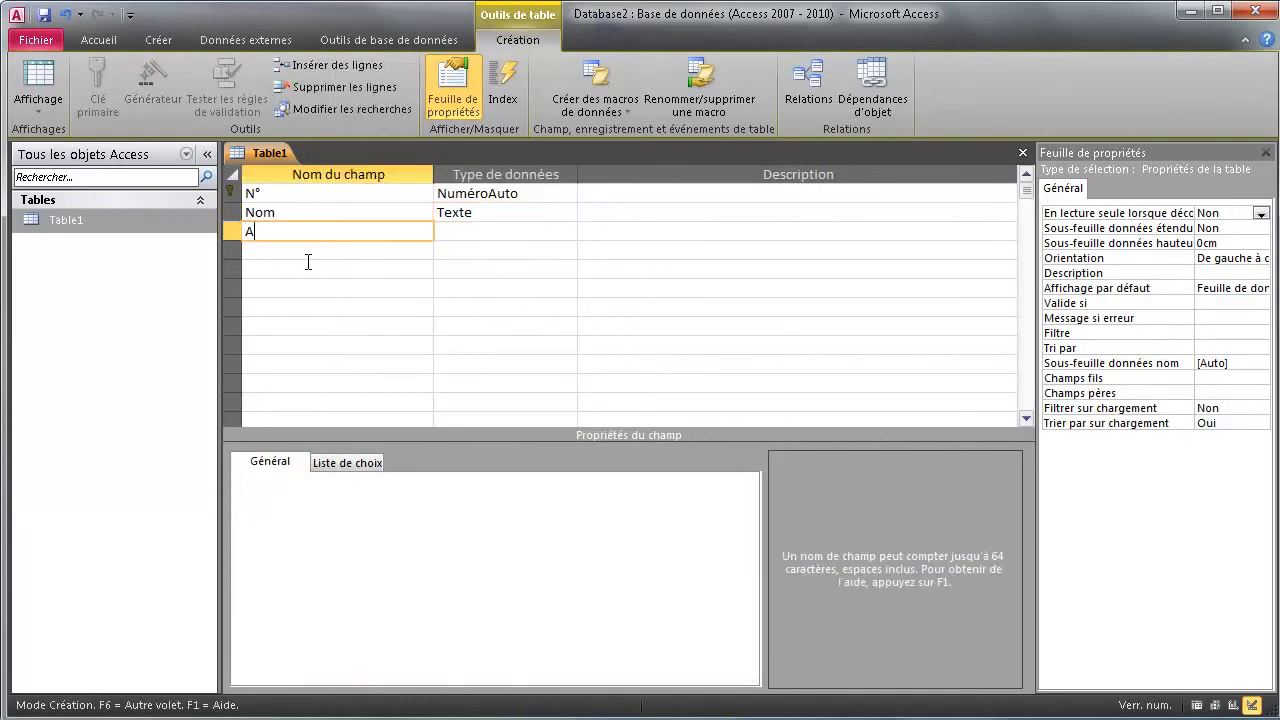
key("Tab")
left_click(567, 231)
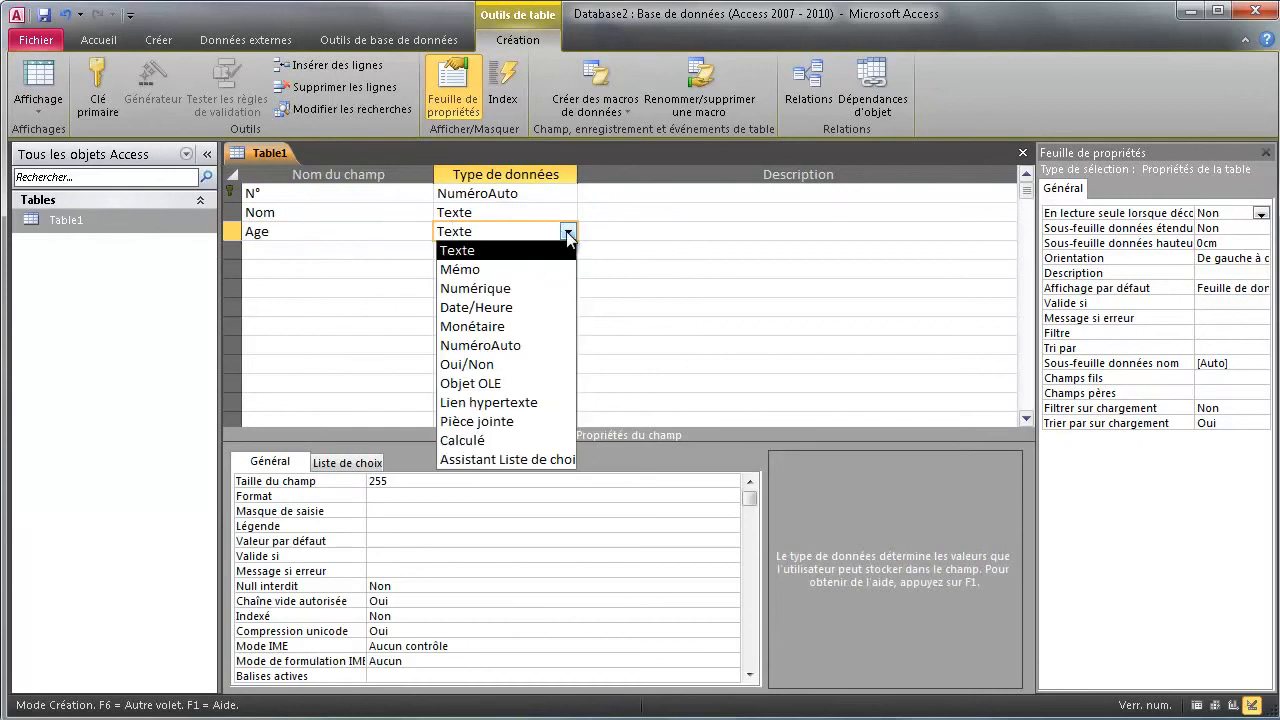
left_click(494, 292)
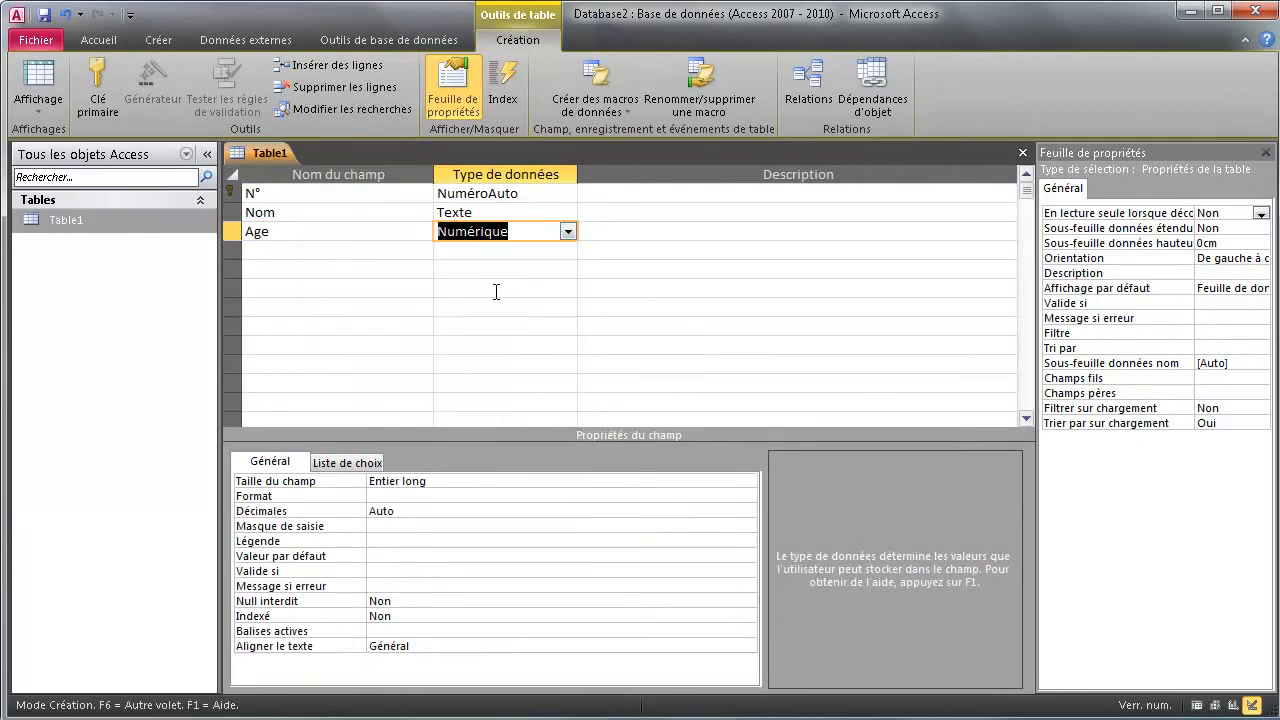
Step: Review the number sizes available for the Age field, keeping Entier long, and check its Null interdit property
left_click(429, 481)
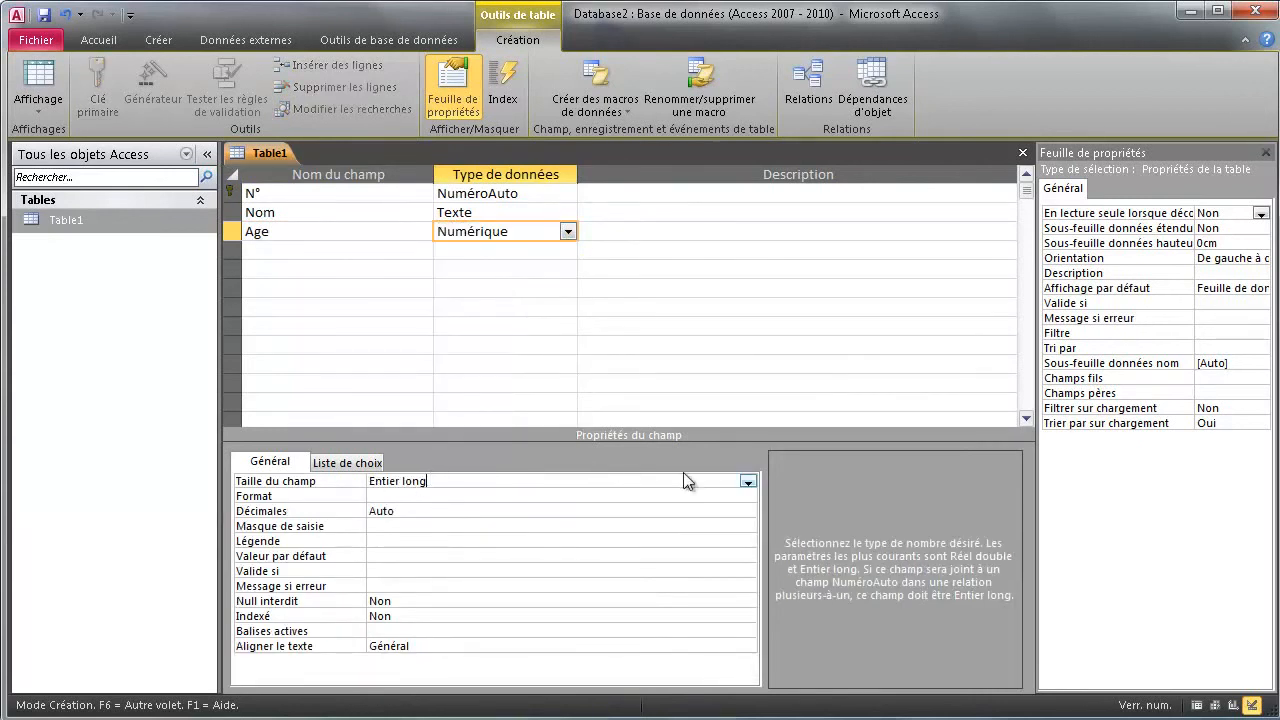
left_click(747, 481)
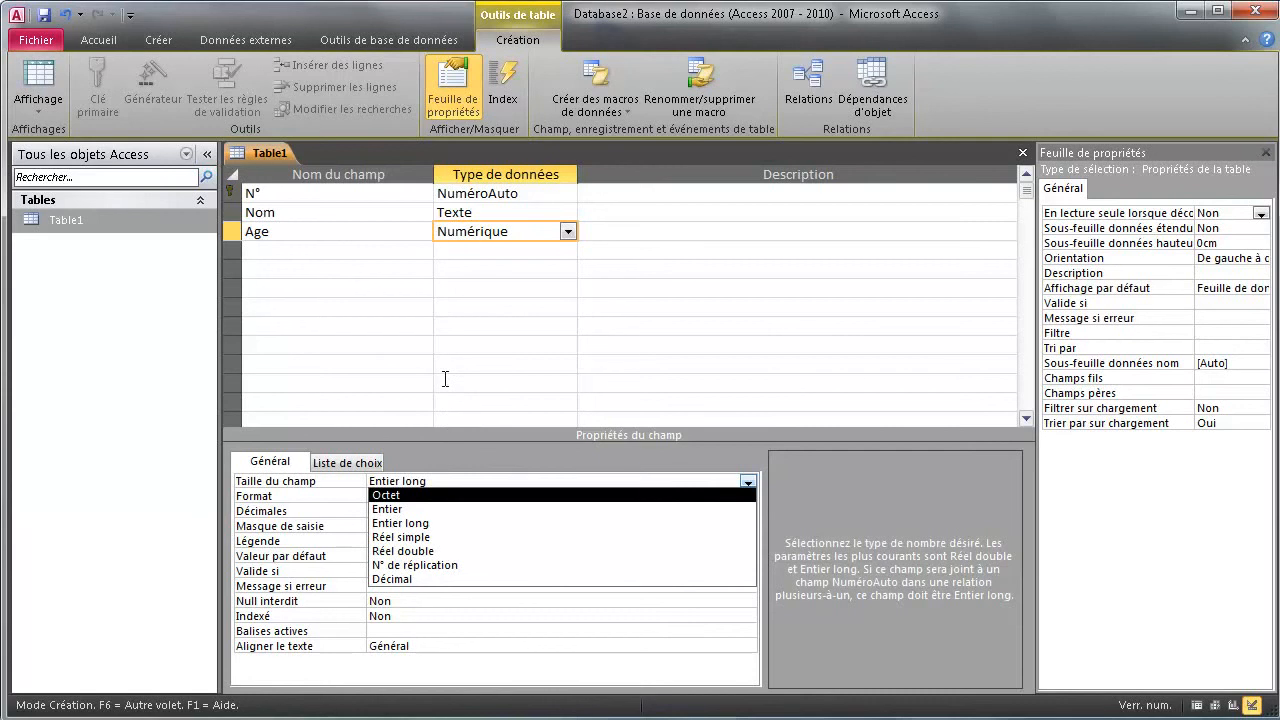
left_click(427, 525)
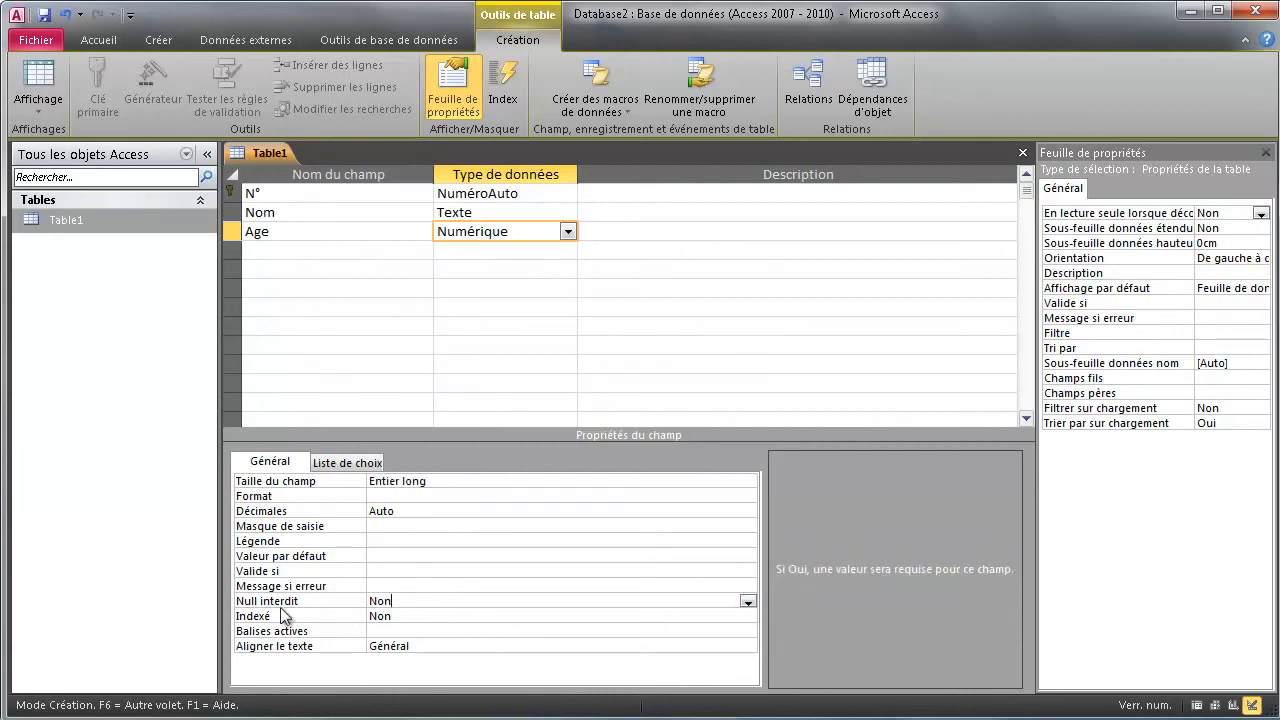
double_click(380, 601)
Step: Switch Table1 to Datasheet view, saving the table design
left_click(396, 268)
left_click(427, 250)
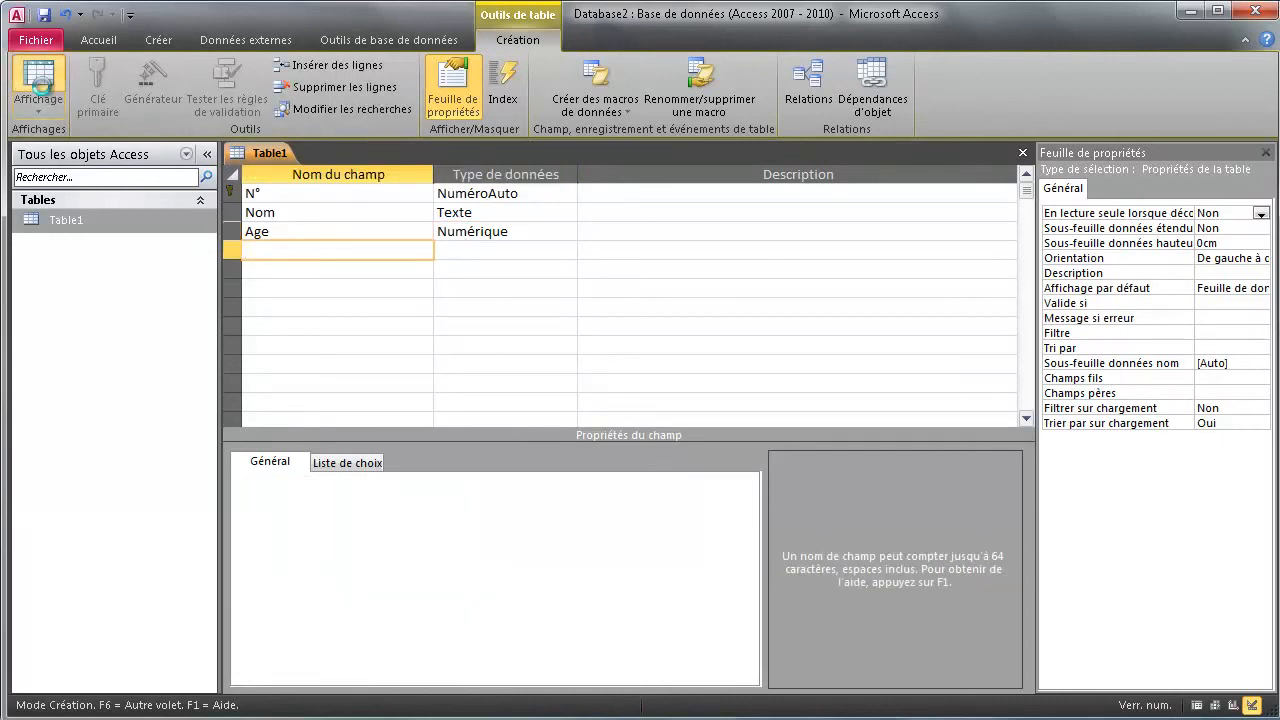
left_click(39, 86)
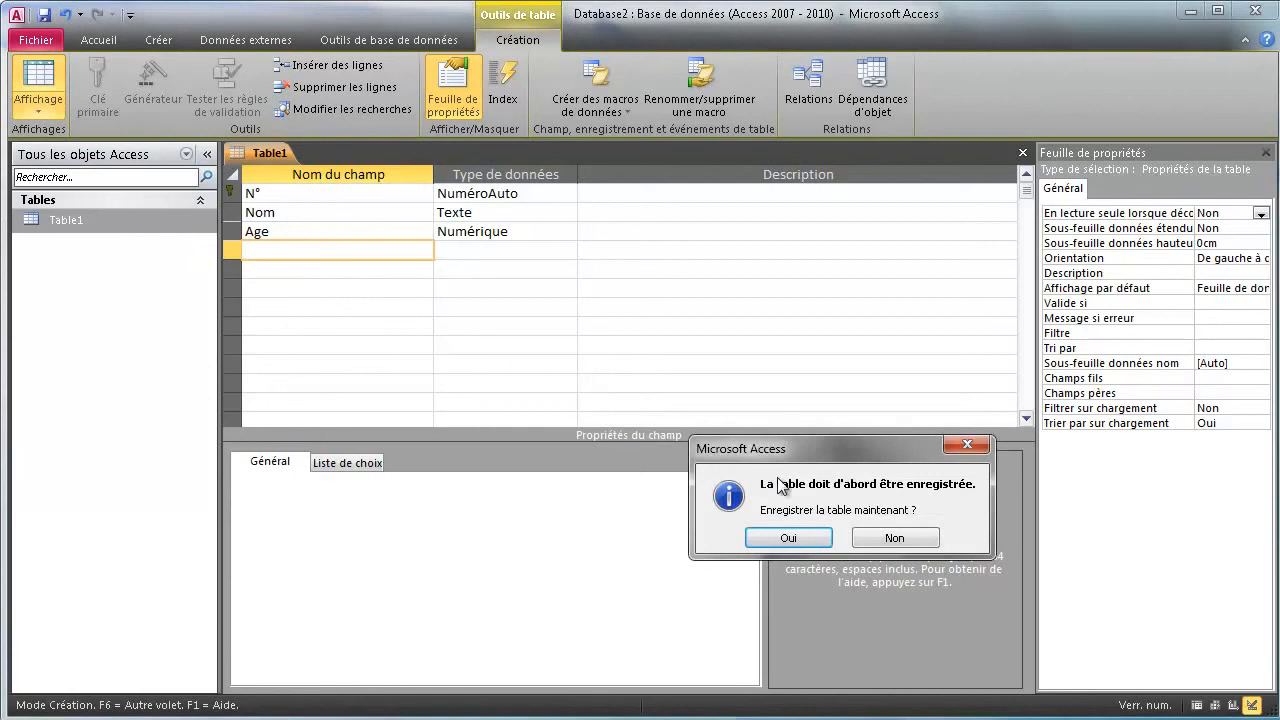
left_click(788, 538)
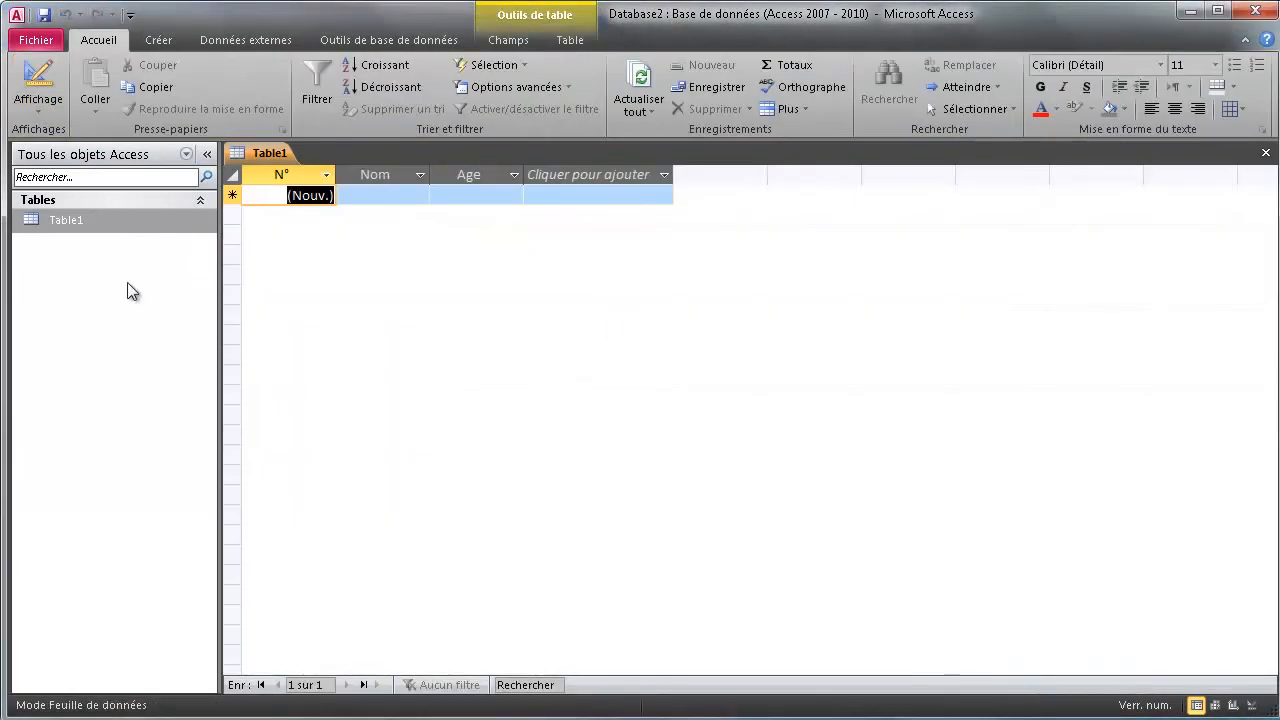
Step: Try to rename Table1 while it is still open
right_click(77, 220)
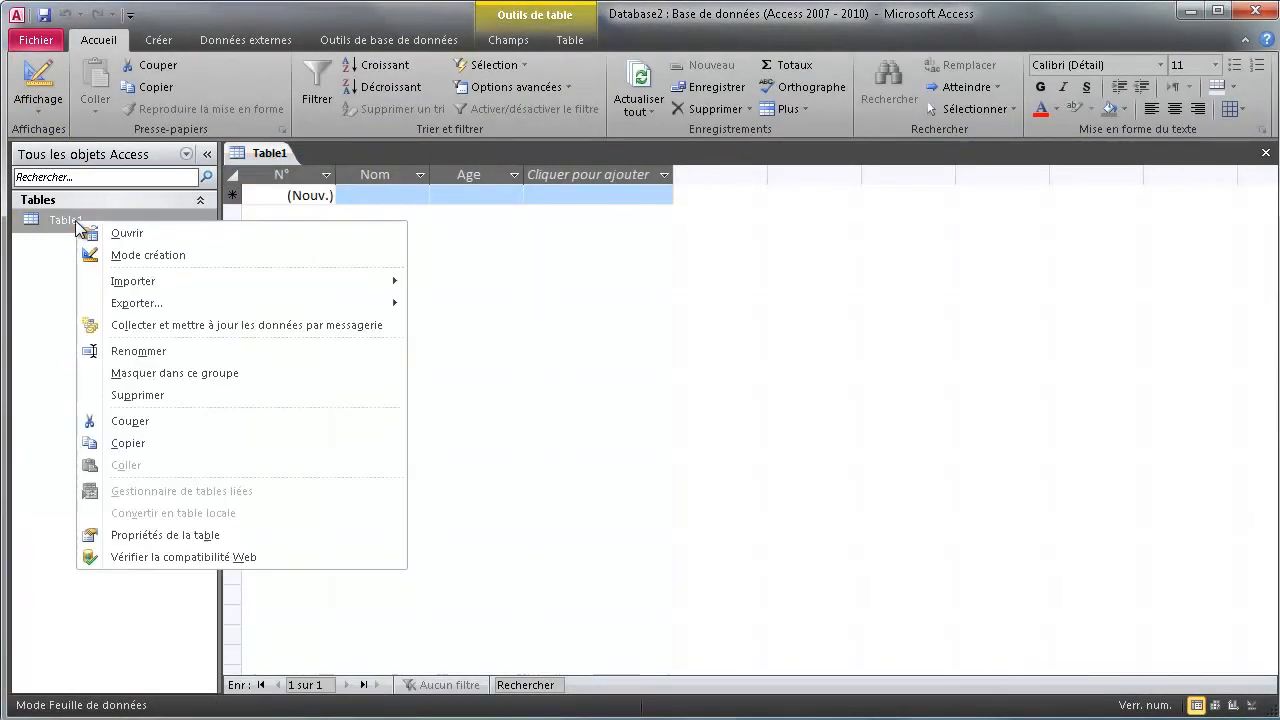
left_click(150, 351)
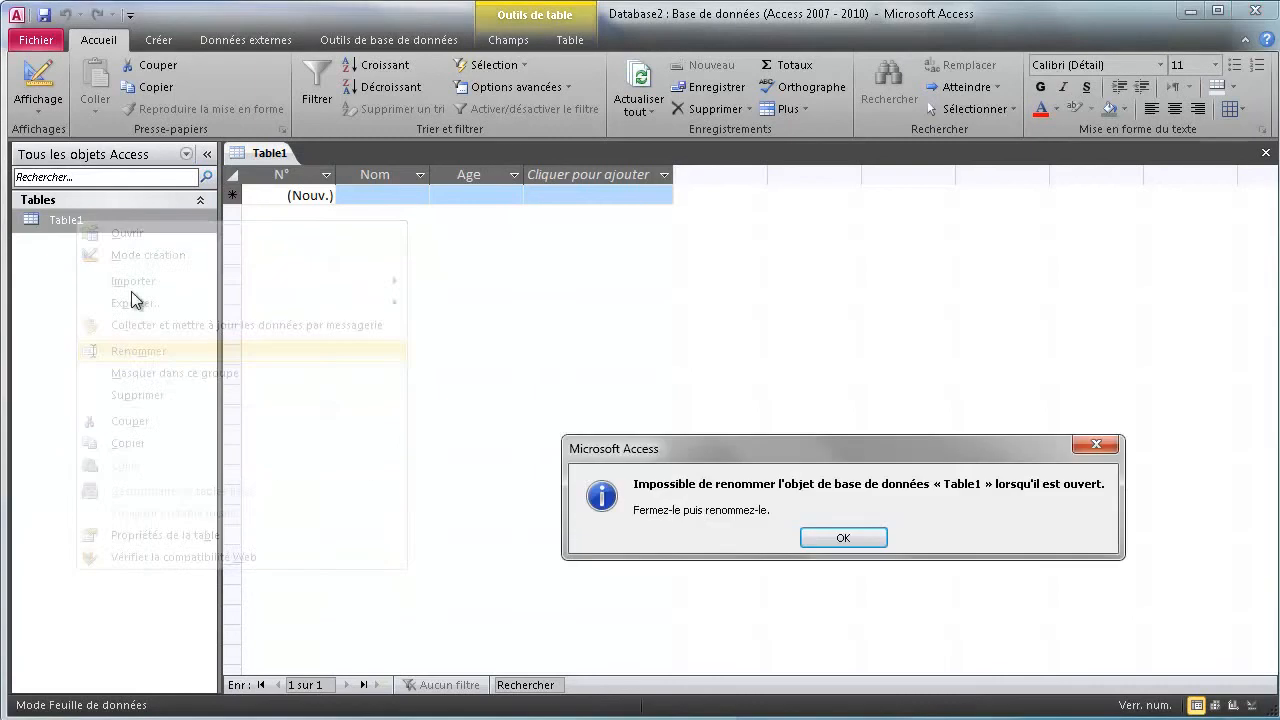
left_click(832, 541)
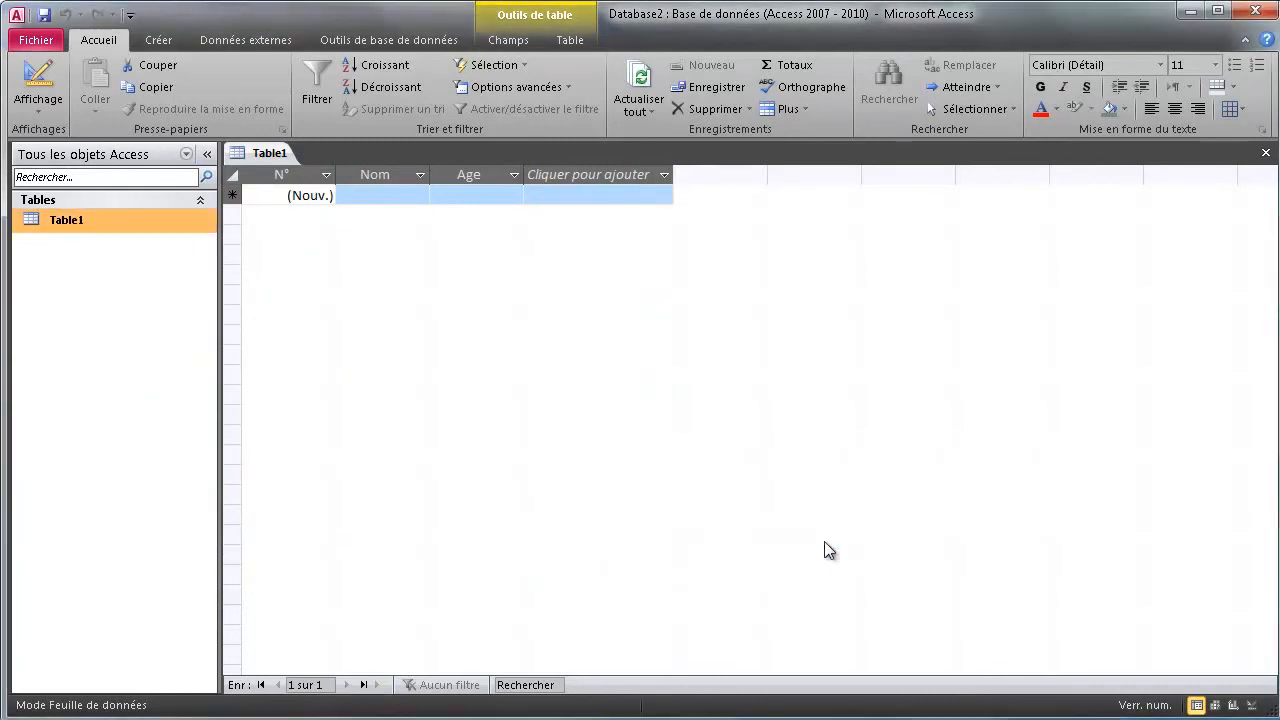
Step: Close Table1 and rename it Individus
right_click(267, 160)
left_click(316, 193)
right_click(72, 217)
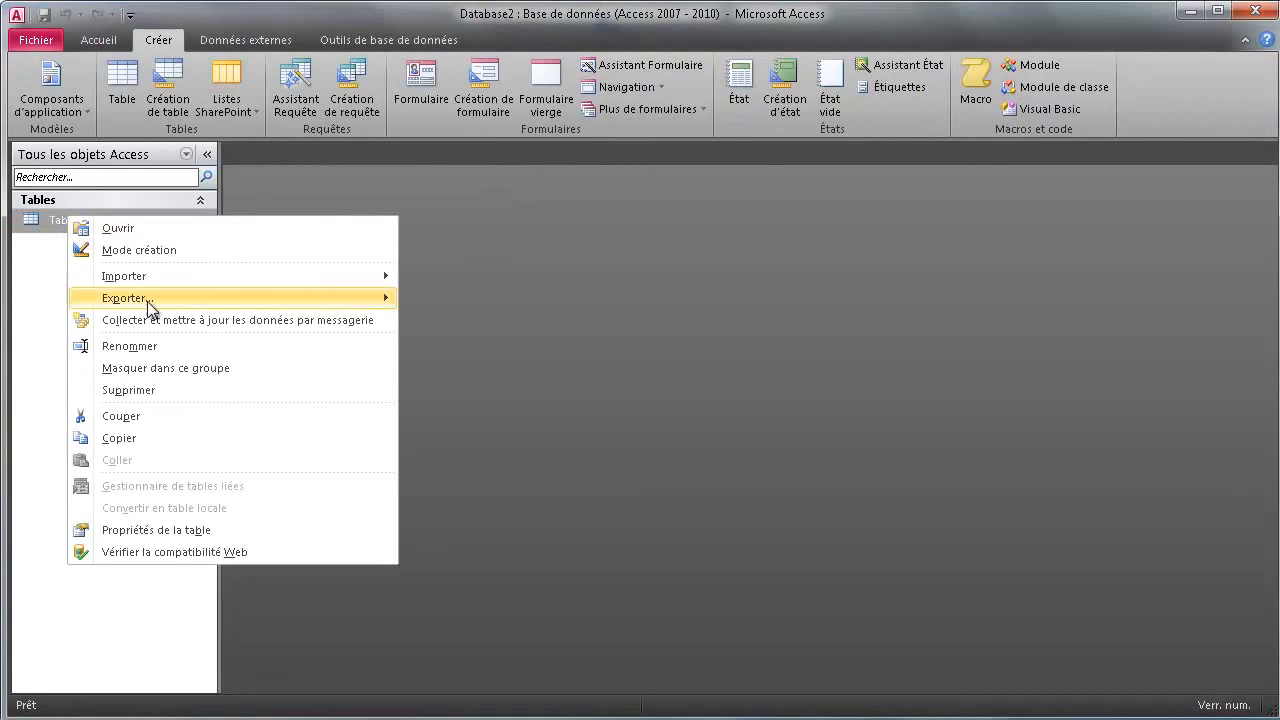
left_click(157, 346)
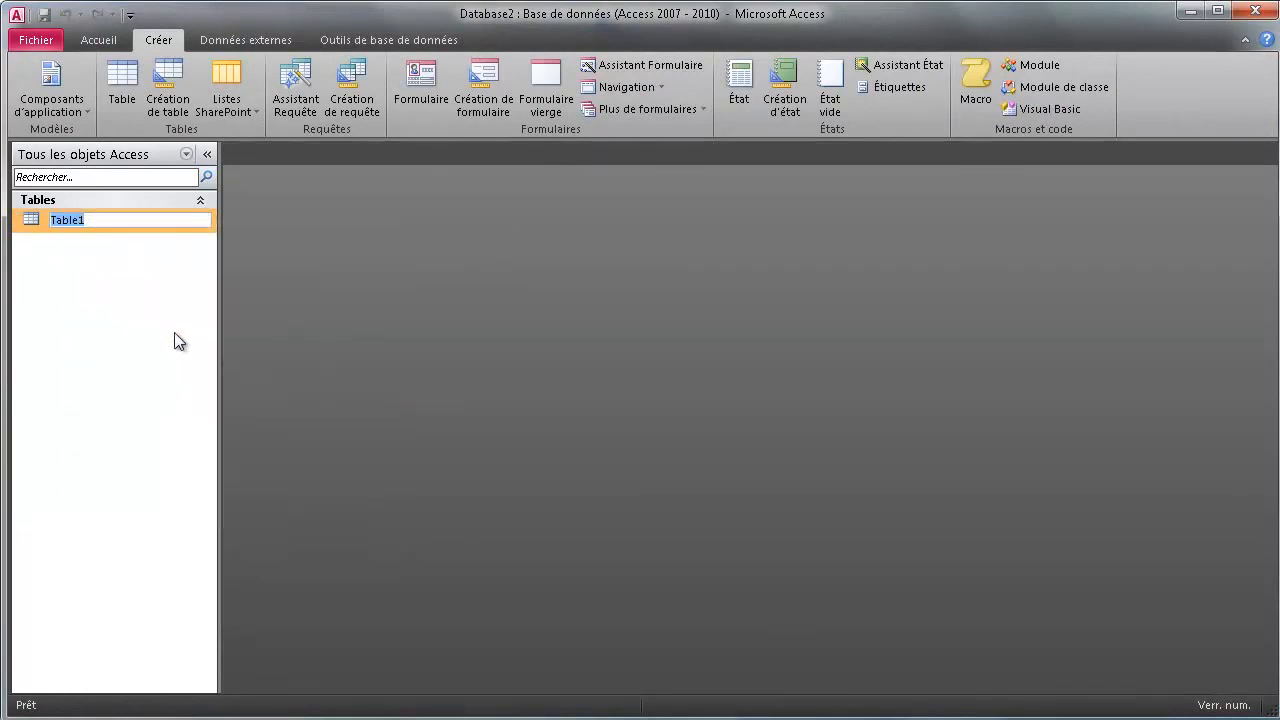
key("BackSpace")
type("Individus")
key("Return")
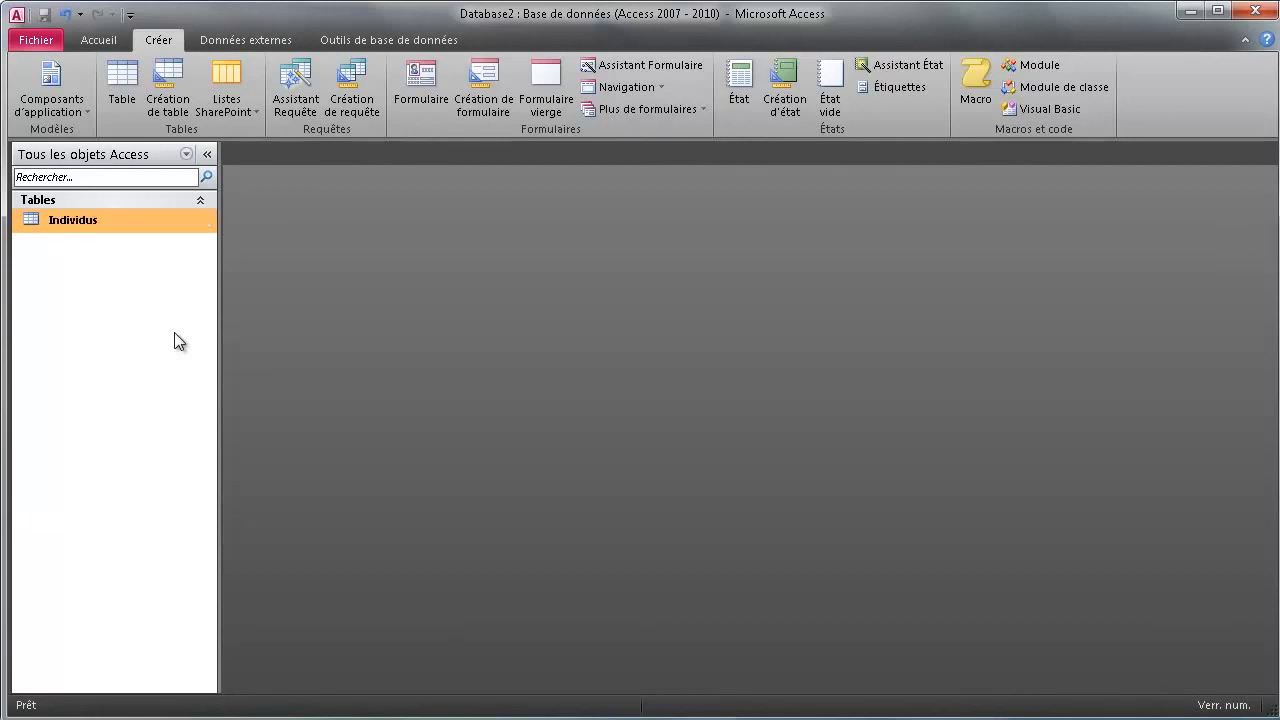
Step: Open the Individus table and enter a first record with Nom formationfacile and Age 23
key("Return")
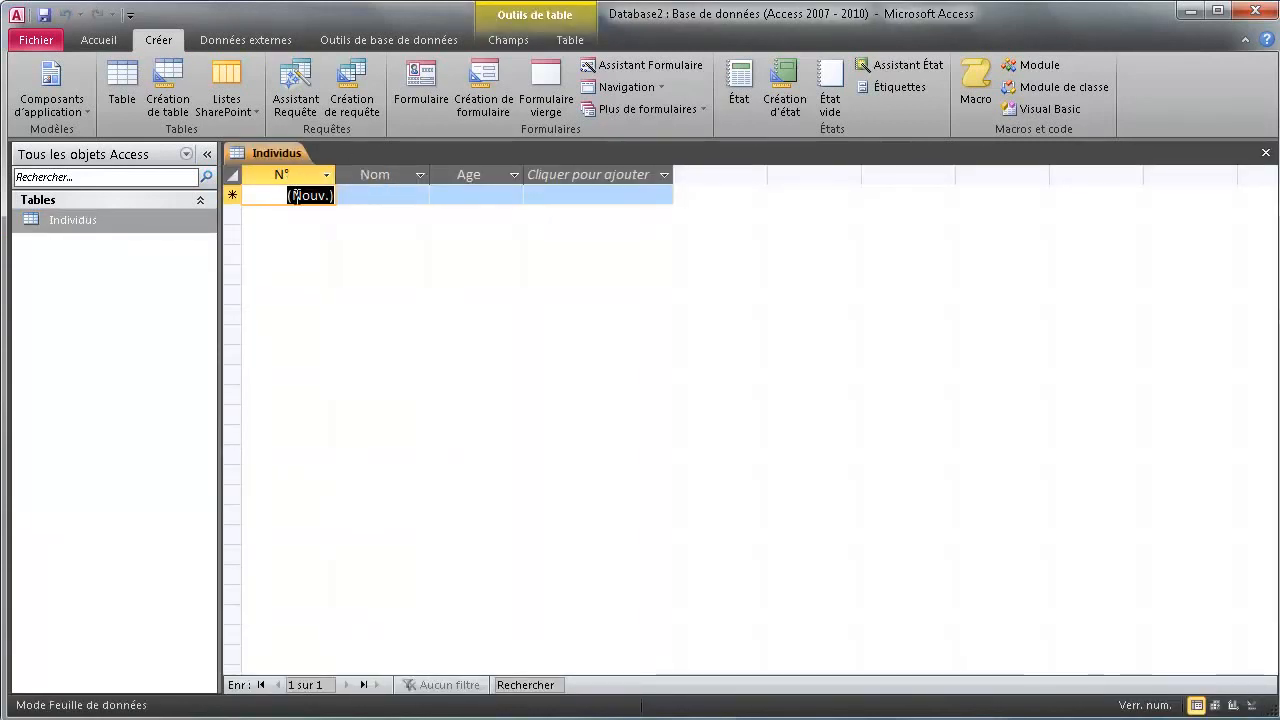
left_click(366, 194)
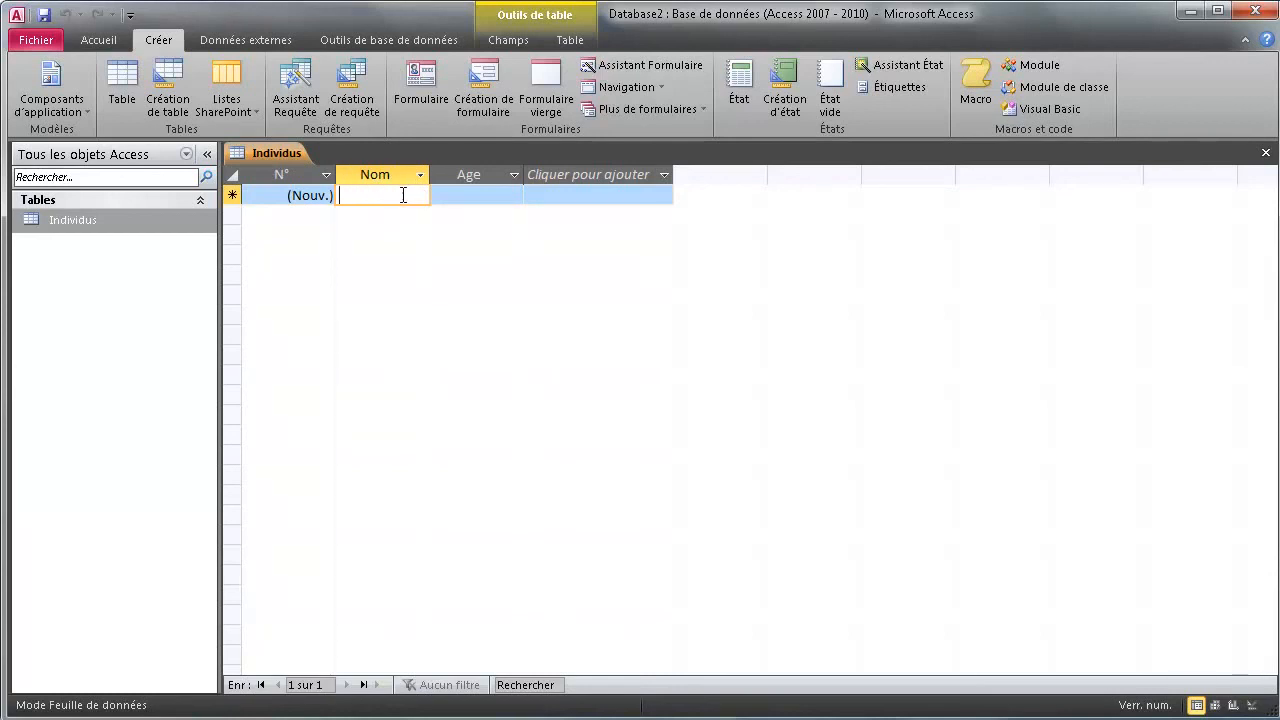
type("for")
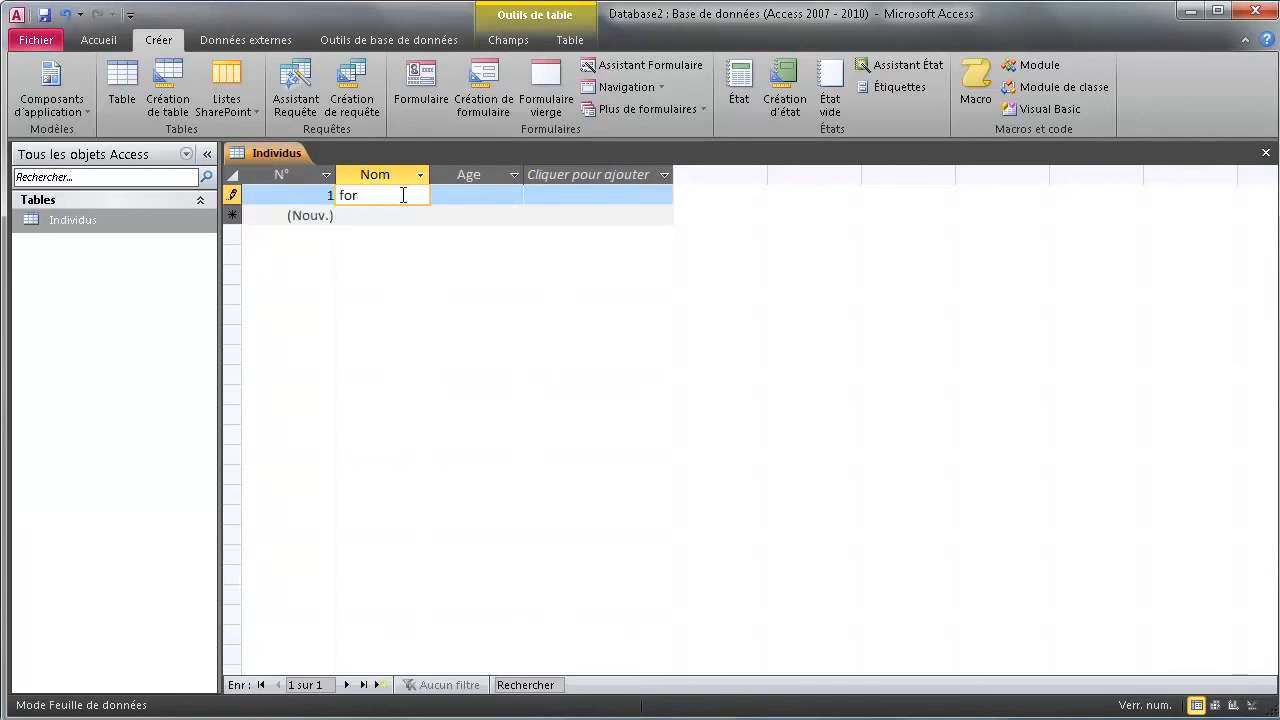
type("mationfacile")
left_click(476, 193)
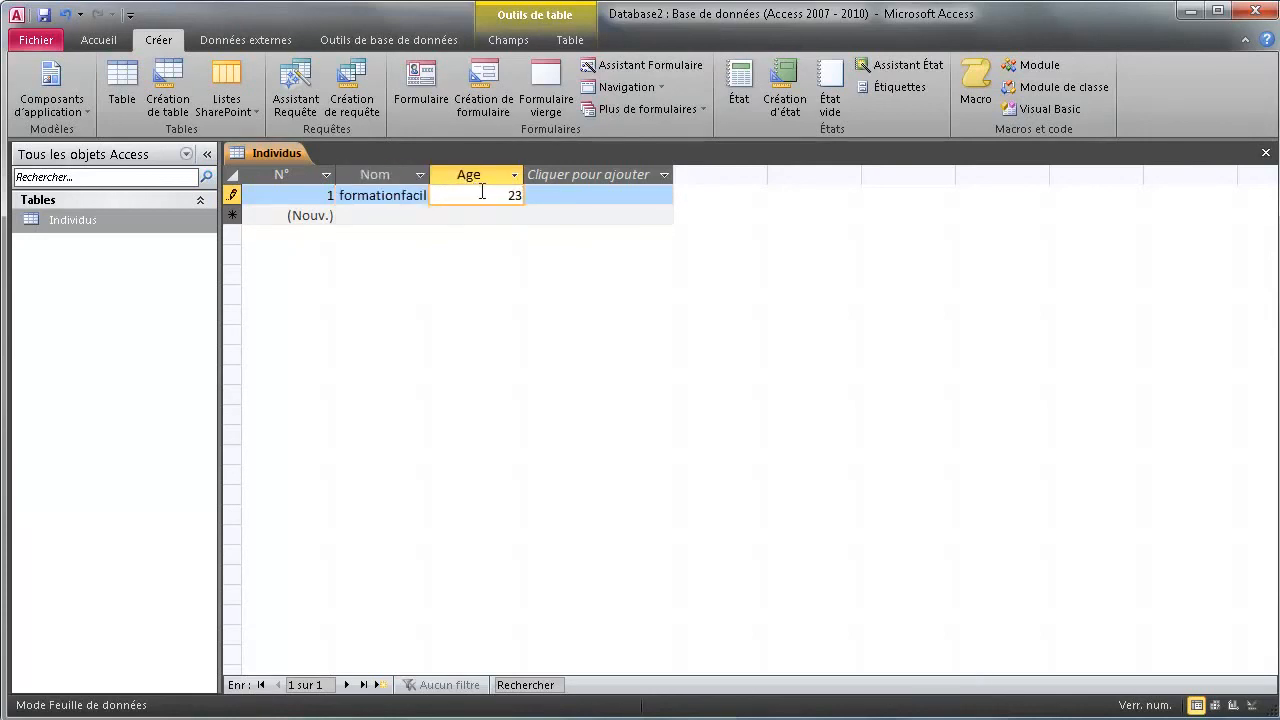
key("Return")
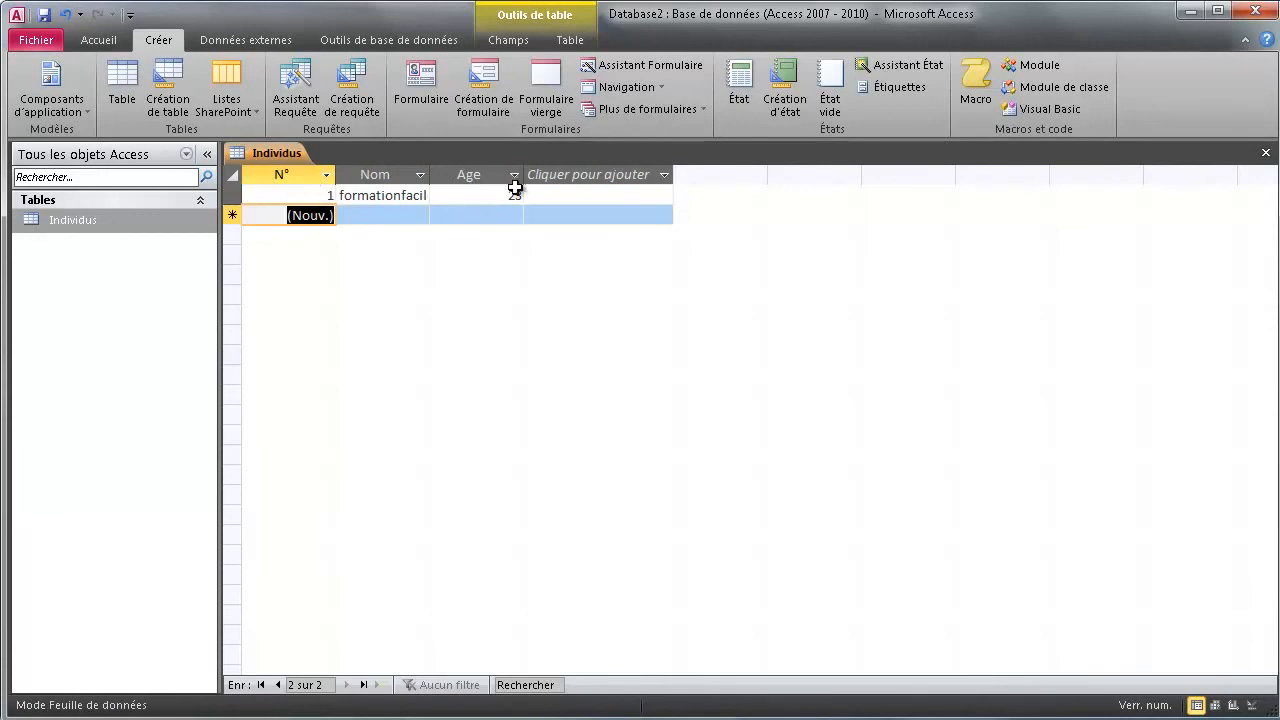
Step: Try to edit the automatic N° value of the first record
left_click(326, 193)
left_click(328, 194)
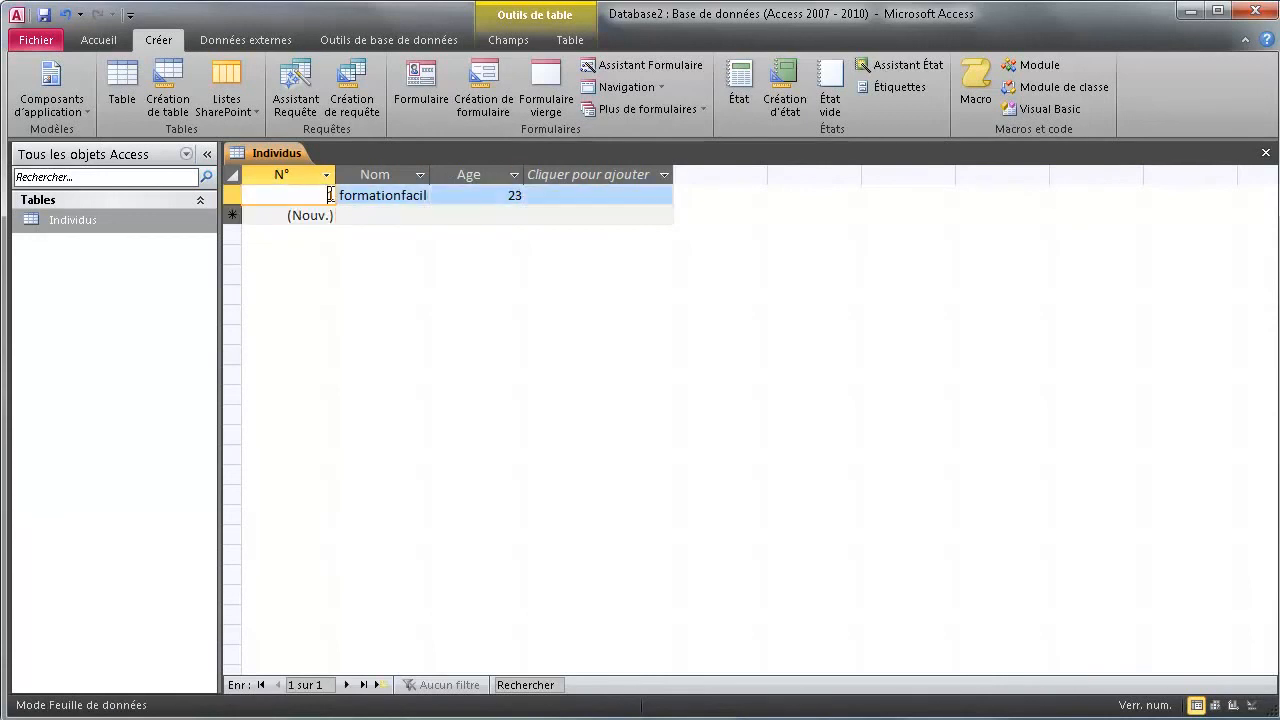
type("1")
Step: Enter a second record with Nom toto and Age 34
left_click(379, 216)
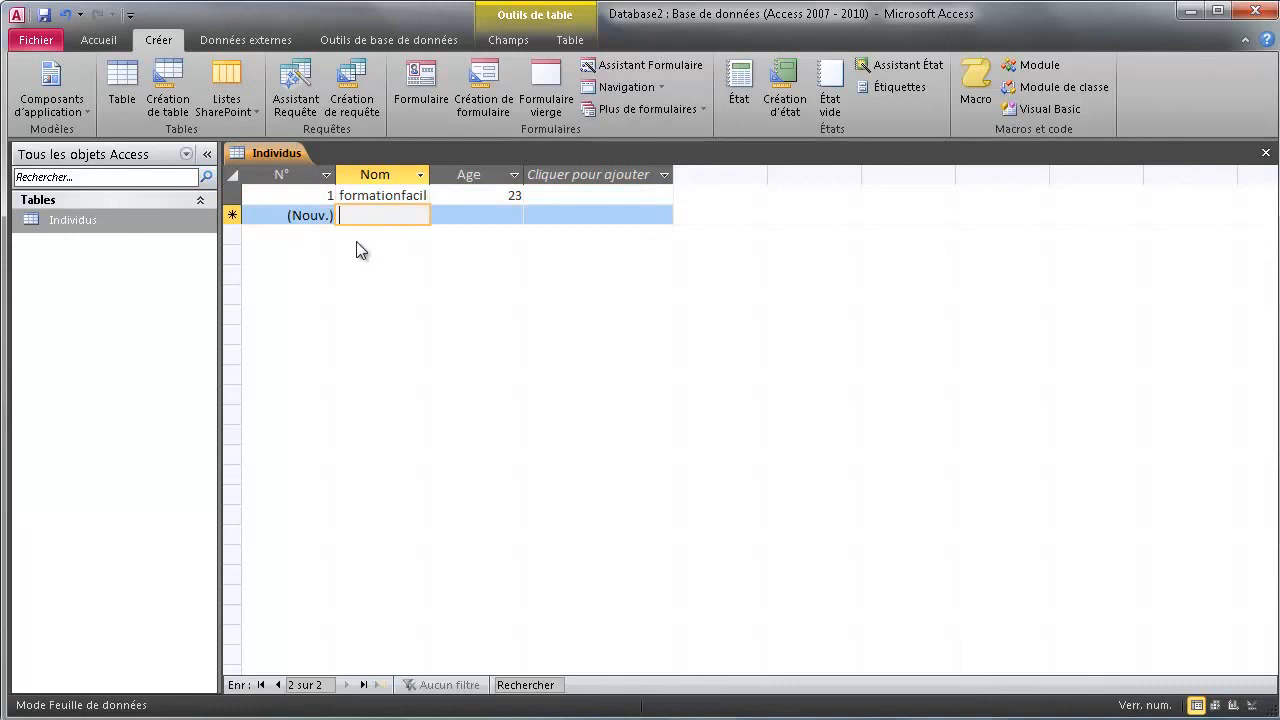
type("toto")
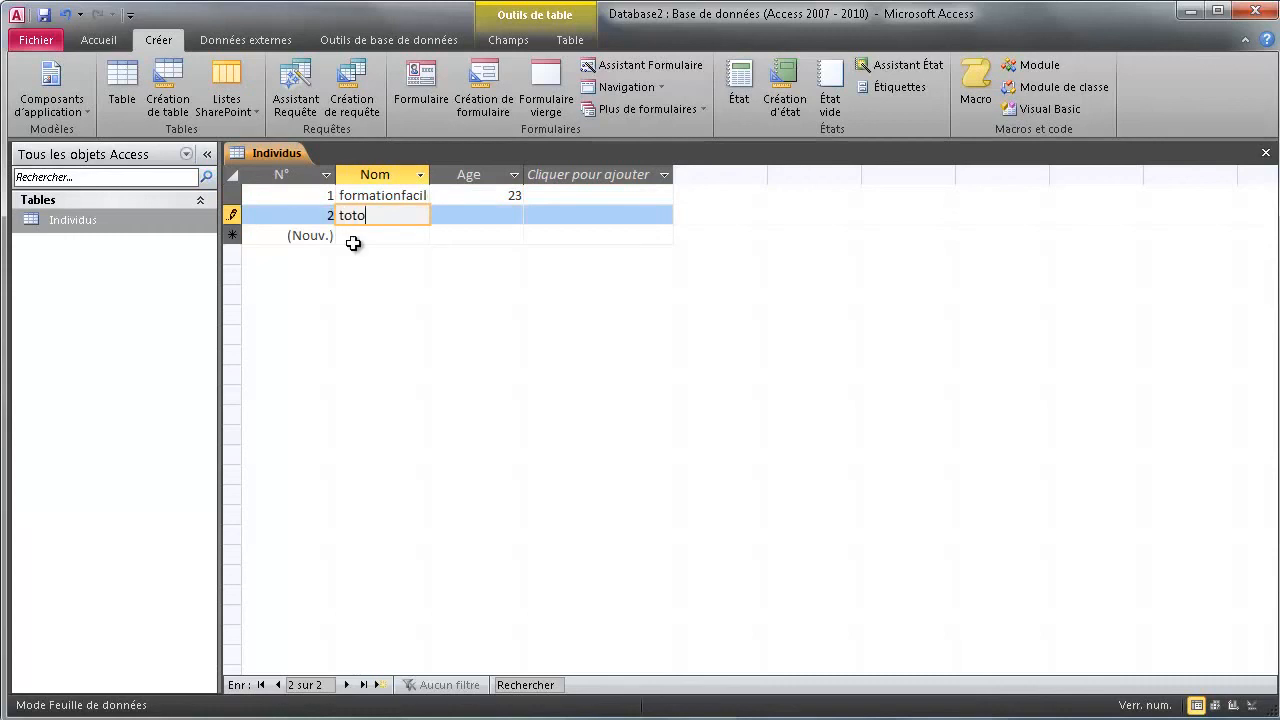
key("Tab")
type("34")
key("Tab")
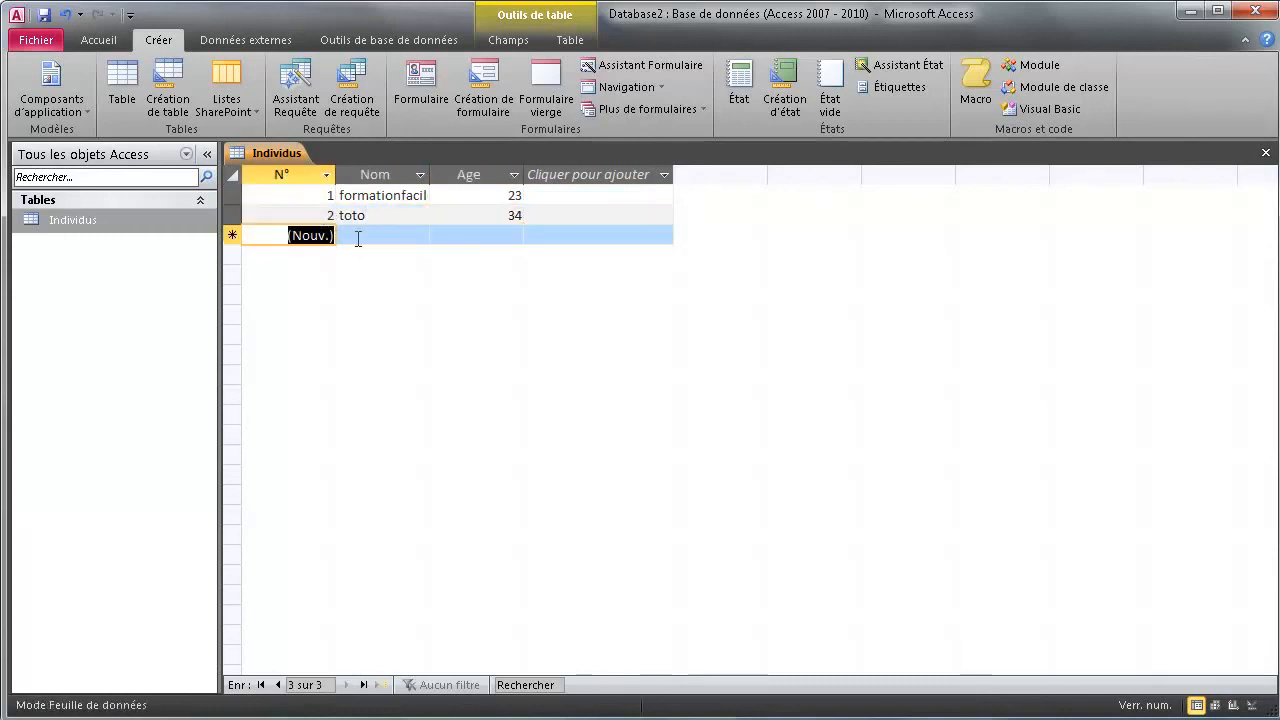
Step: Enter a third record with Nom truc, leaving Age empty
left_click(360, 237)
type("truc")
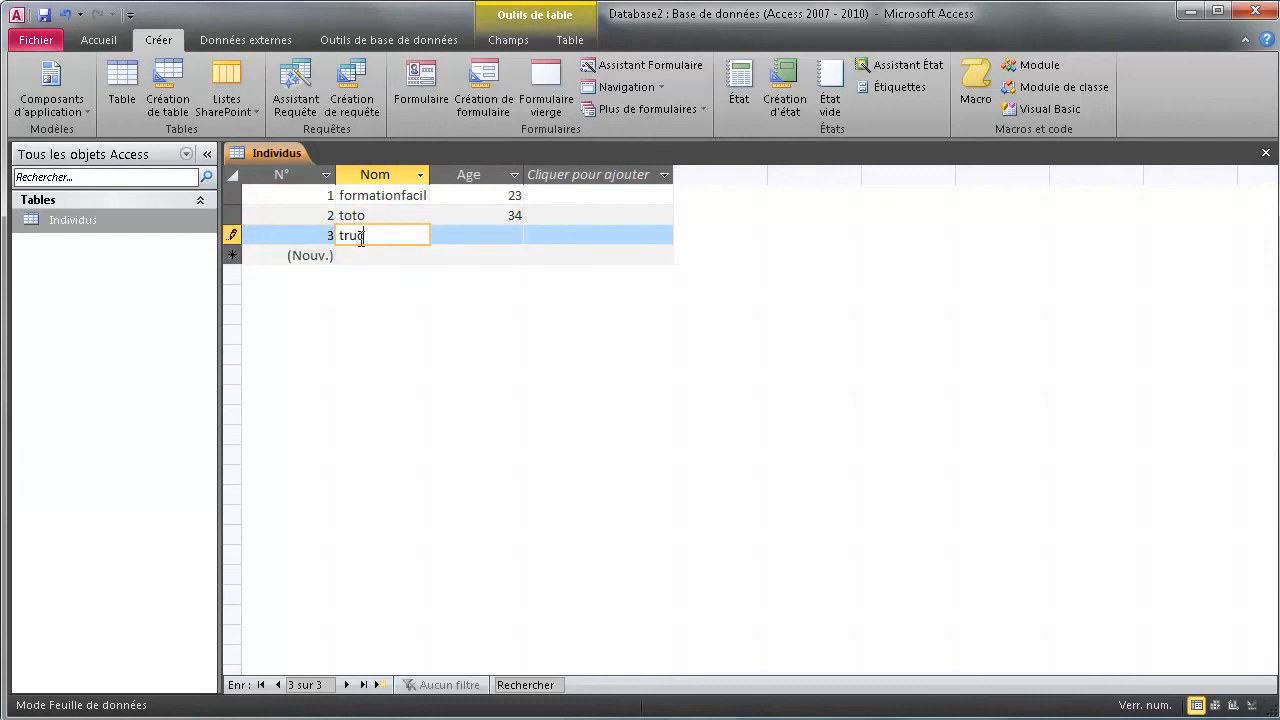
key("Tab")
key("Tab")
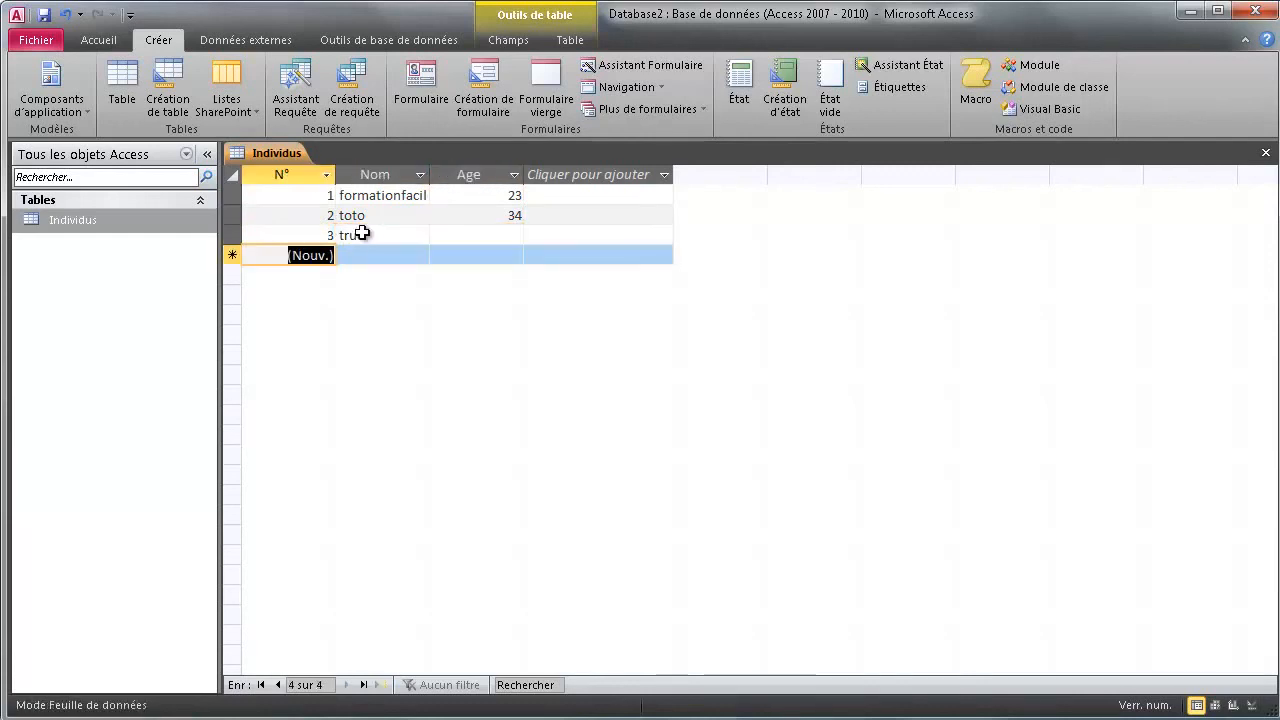
Step: Enter Age 54 in a fourth record and try to save it without a Nom value
left_click(437, 253)
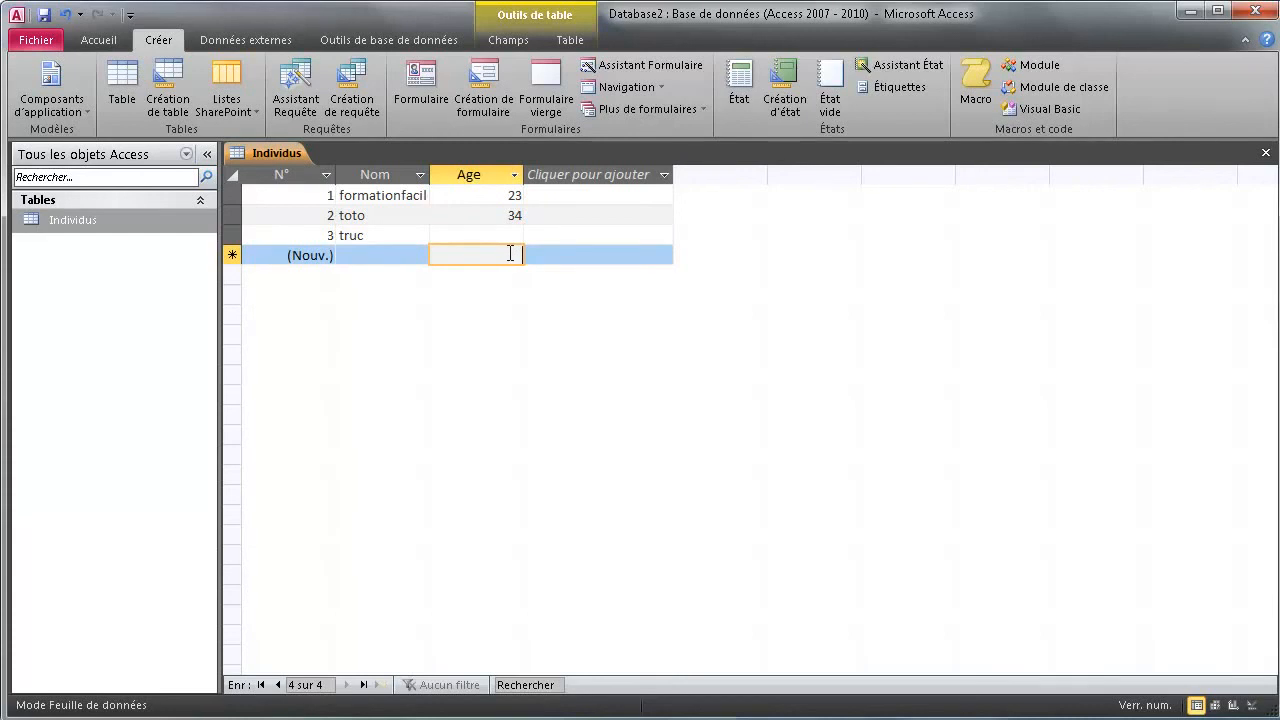
type("54")
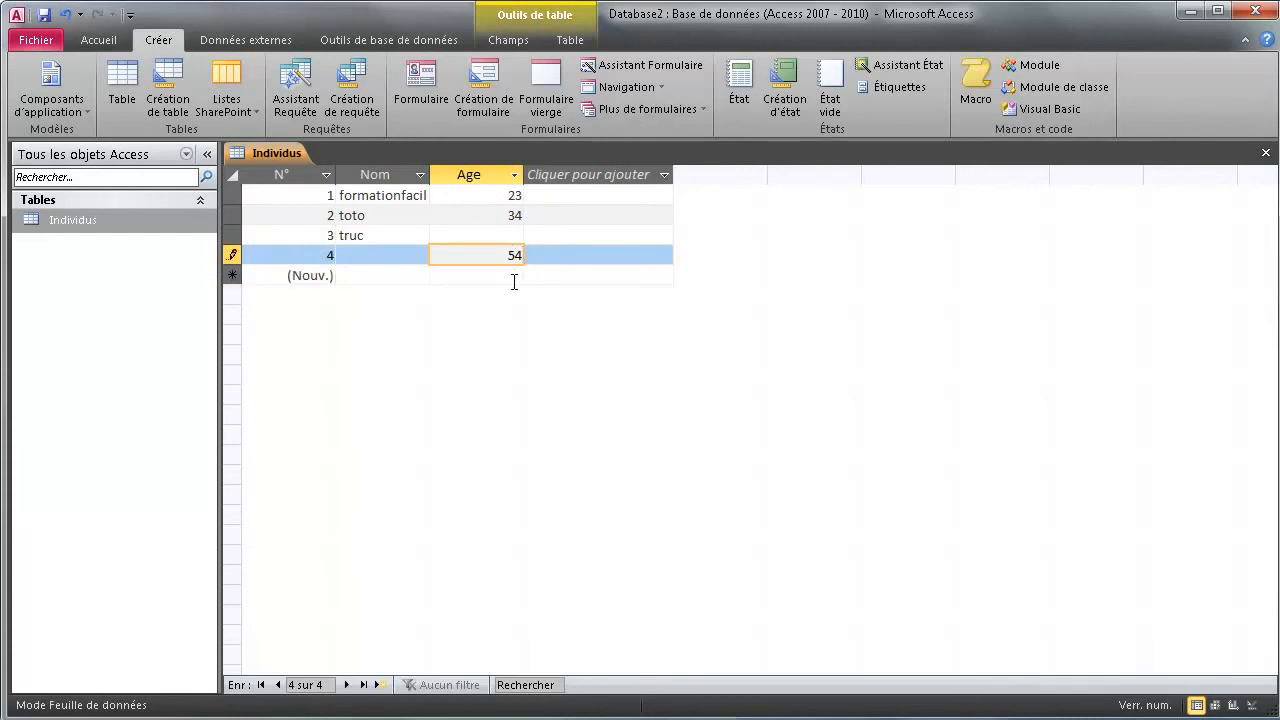
left_click(513, 282)
left_click_drag(808, 449, 667, 351)
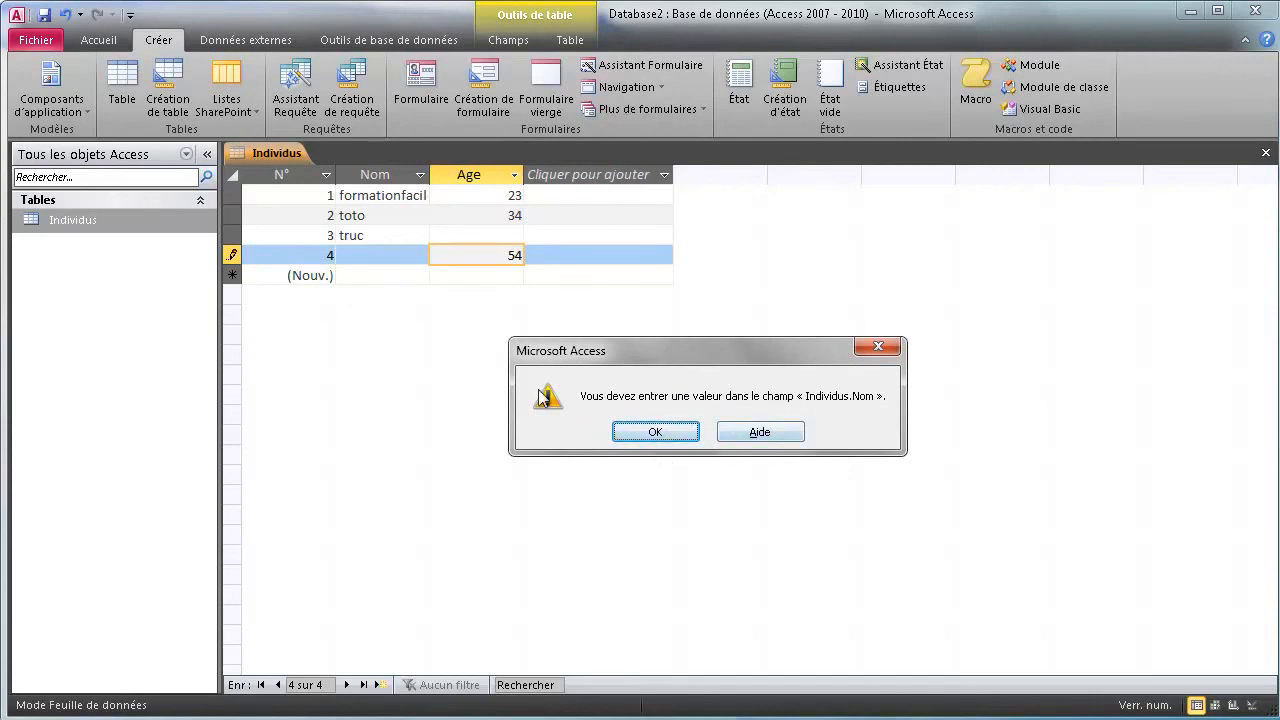
left_click(650, 428)
Step: Complete the fourth record by setting its Nom to machin, and save it
left_click(396, 258)
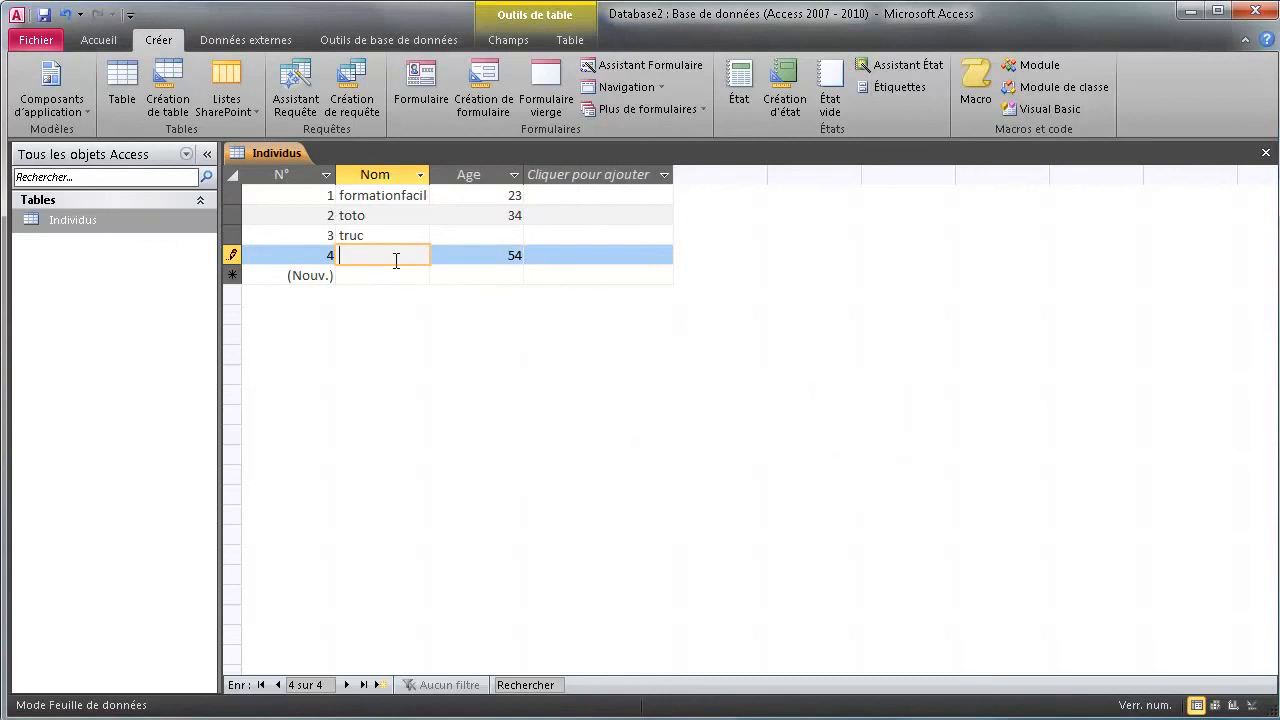
type("machin")
key("Tab")
key("Tab")
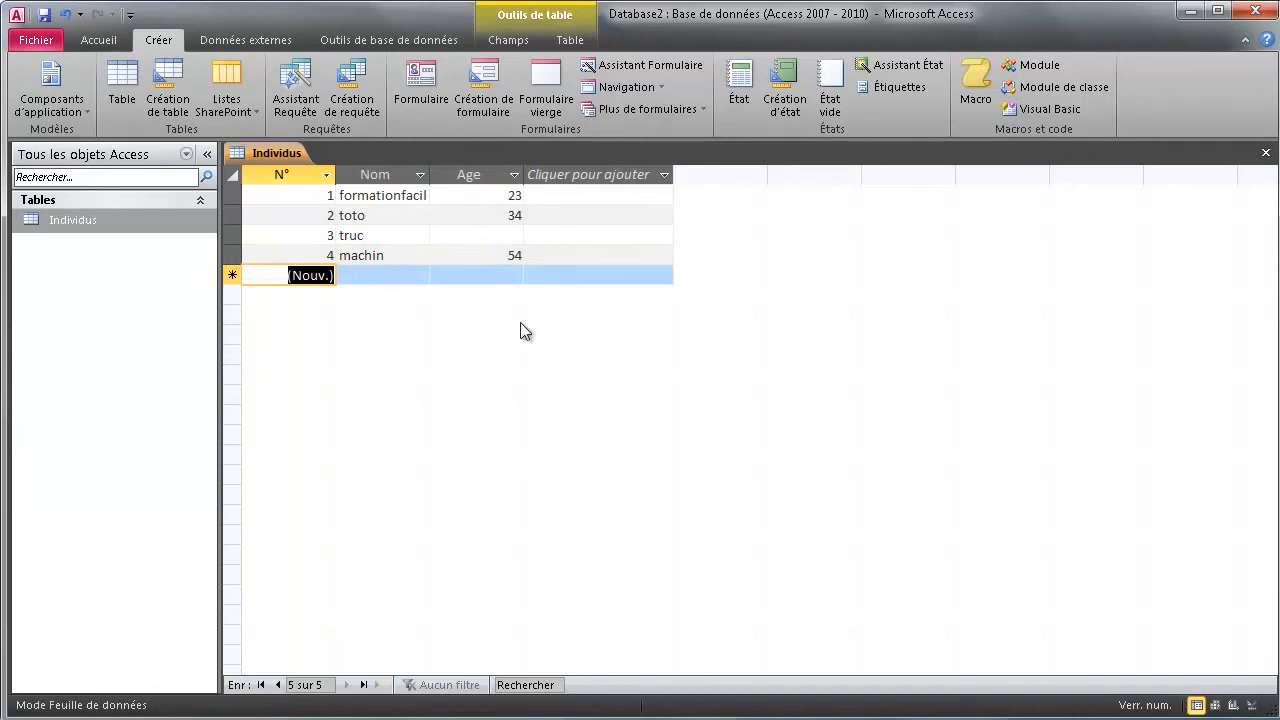
left_click(528, 274)
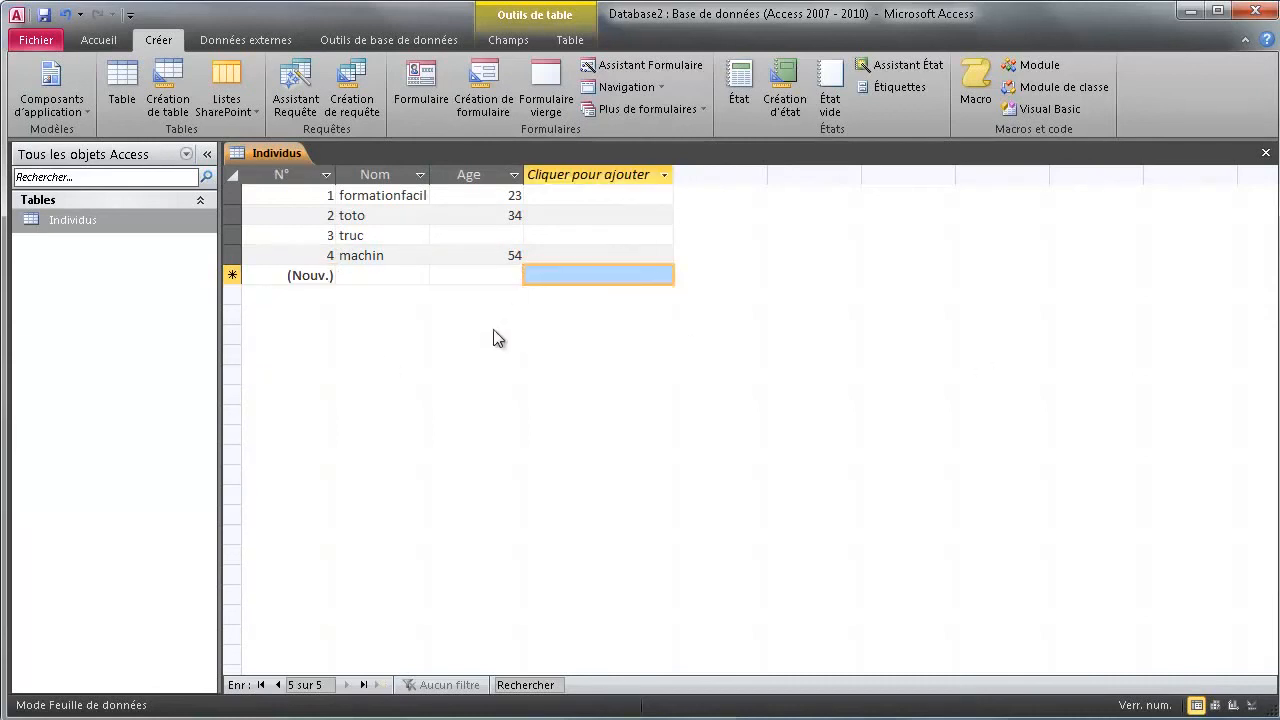